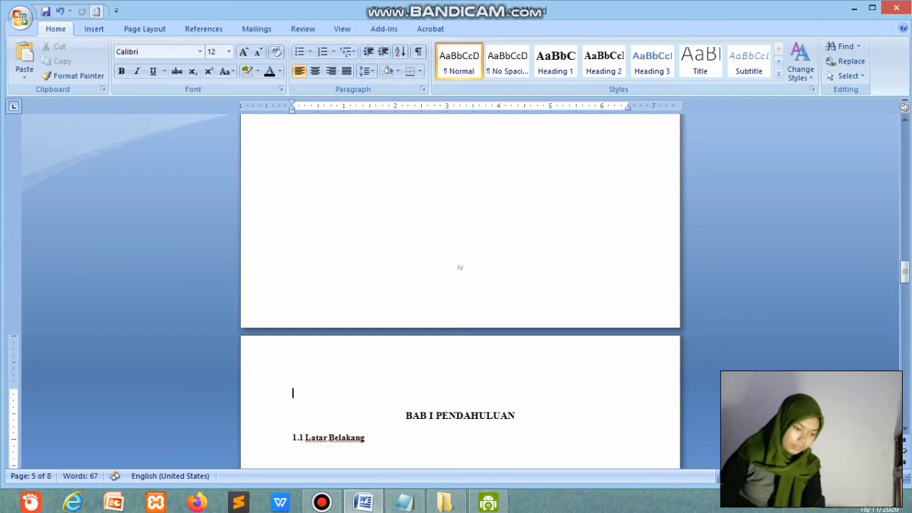
scroll(461, 290, "down", 14)
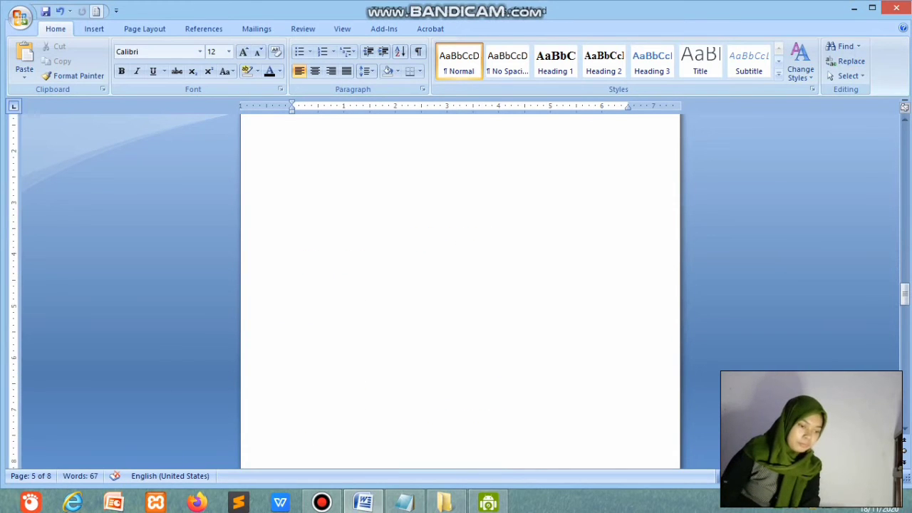
- Delete the blank lines above BAB II PEMBAHASAN and BAB III PENUTUP
scroll(460, 291, "up", 9)
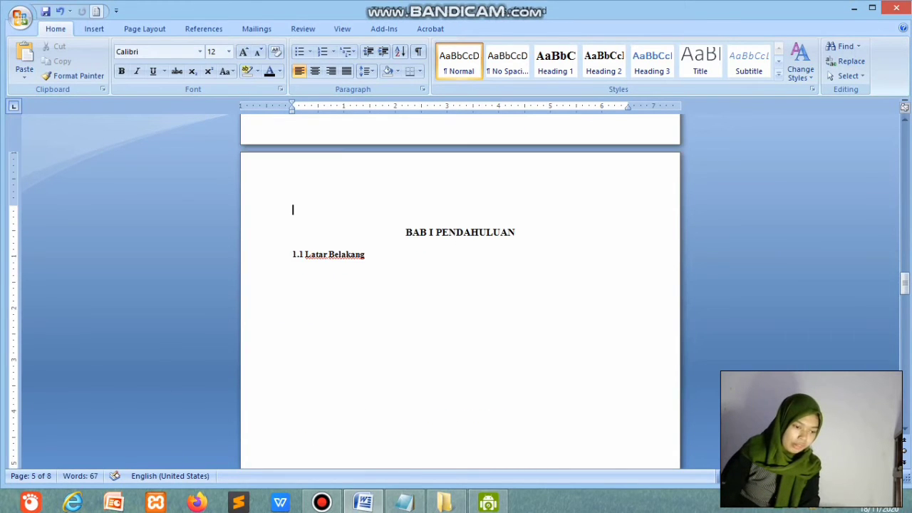
scroll(460, 291, "down", 8)
scroll(460, 291, "down", 9)
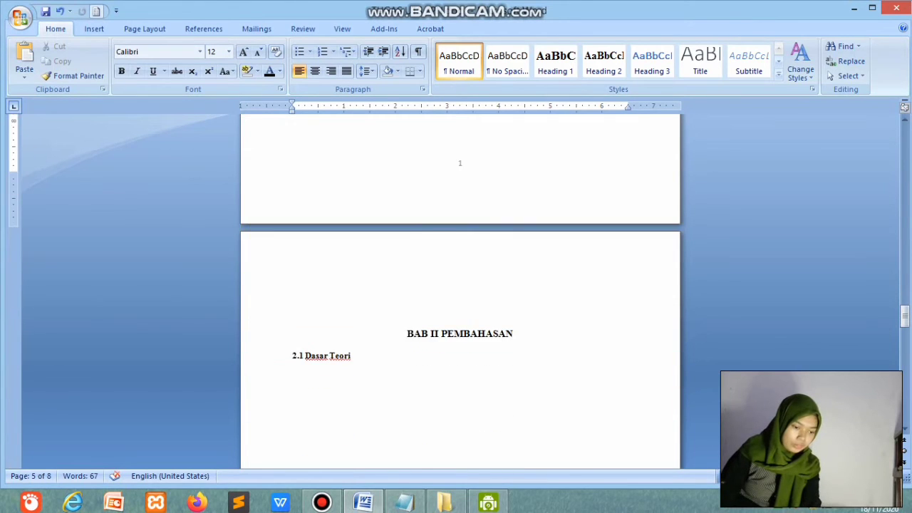
scroll(460, 290, "up", 5)
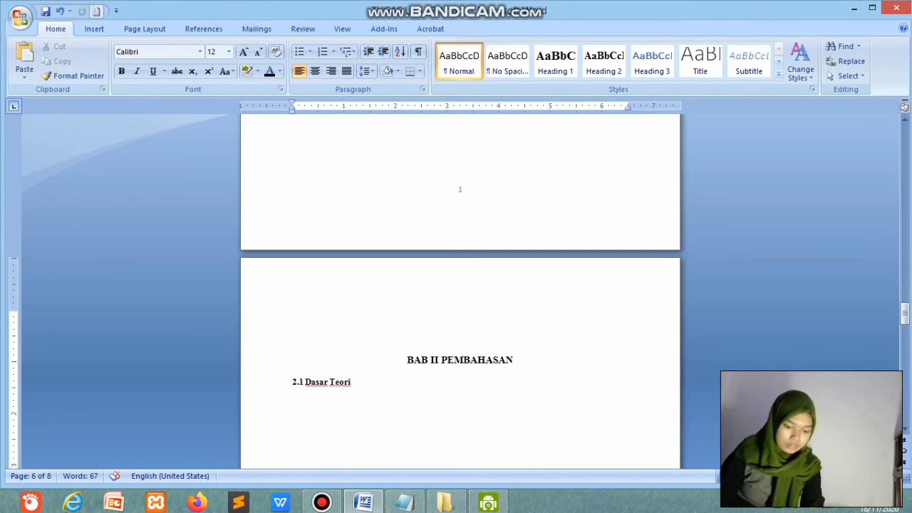
key("BackSpace")
key("BackSpace")
key("BackSpace")
key("BackSpace")
scroll(460, 290, "down", 9)
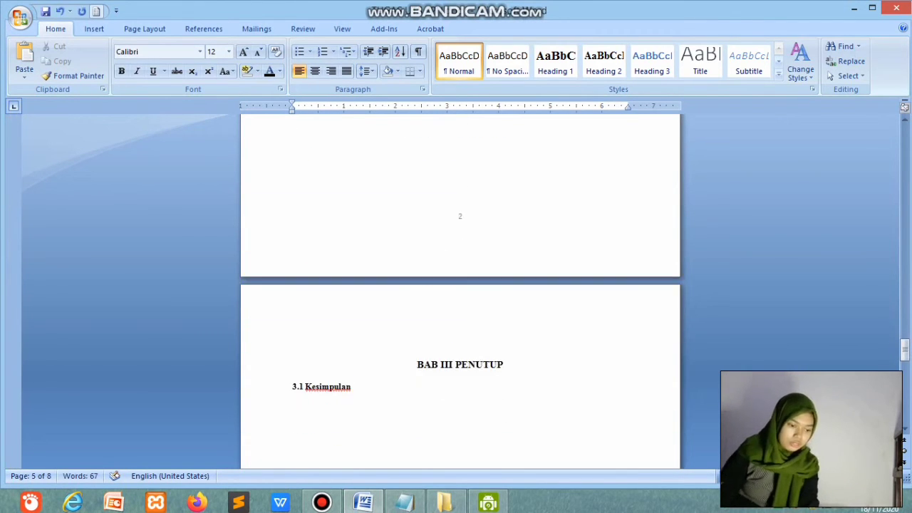
scroll(460, 290, "up", 3)
key("BackSpace")
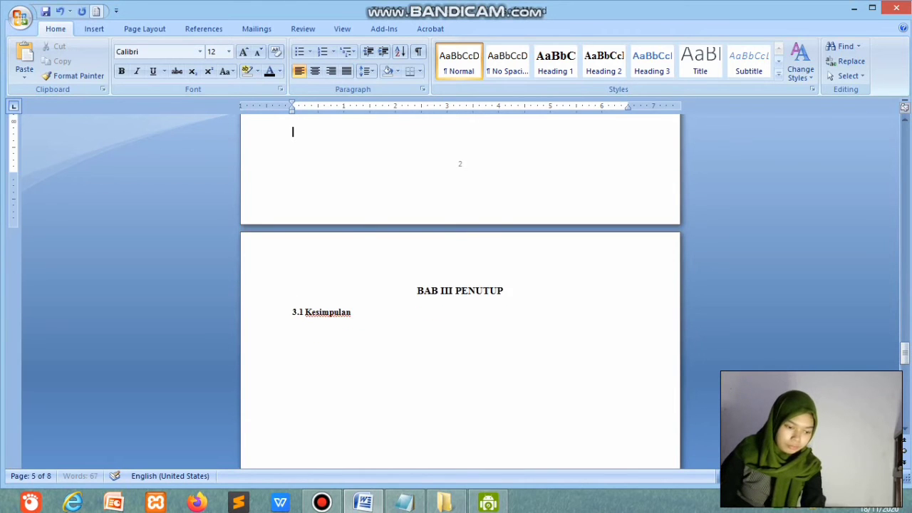
- Remove the blank line above DAFTAR PUSTAKA, keeping it on its own page, then return to DAFTAR ISI
scroll(460, 290, "down", 15)
left_click(292, 343)
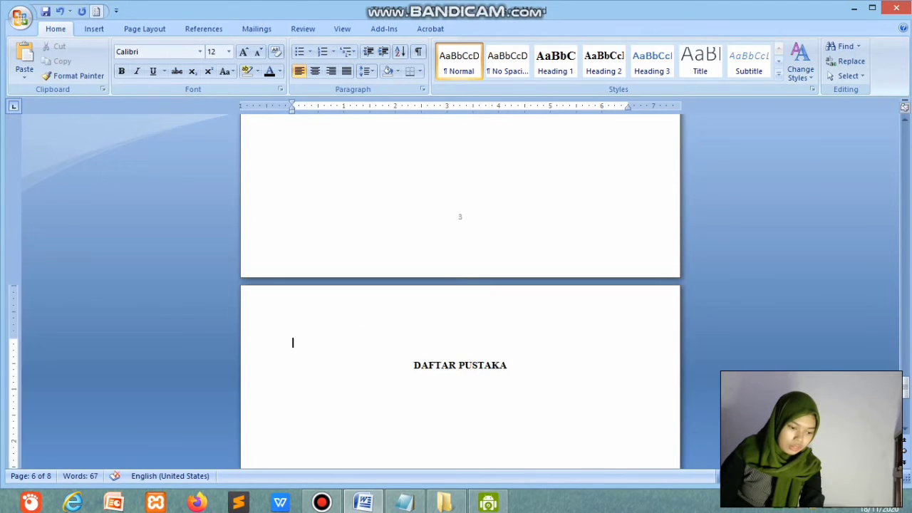
key("BackSpace")
key("BackSpace")
key("Return")
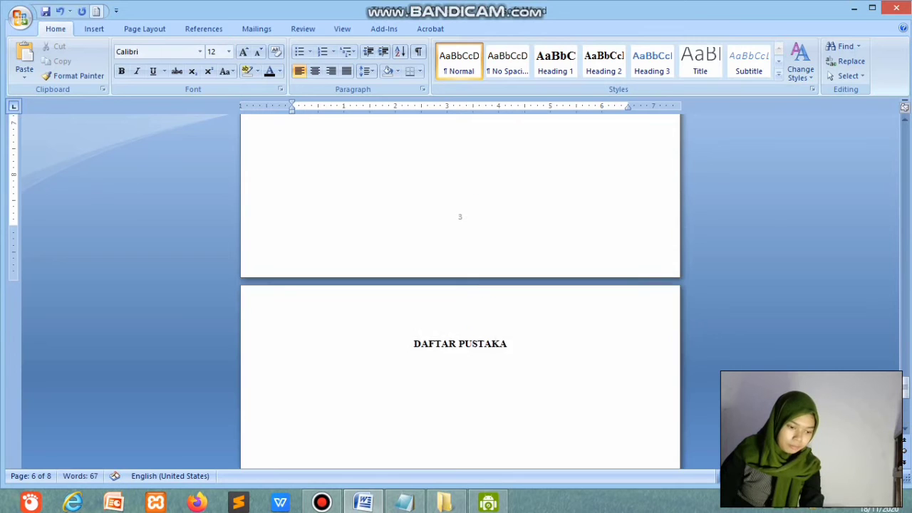
scroll(460, 292, "down", 15)
scroll(460, 292, "up", 16)
scroll(460, 291, "up", 20)
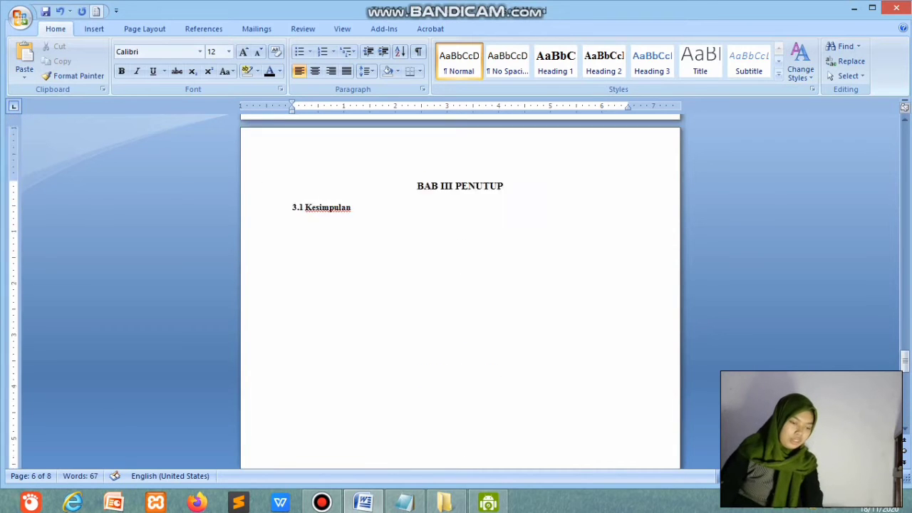
scroll(460, 270, "up", 20)
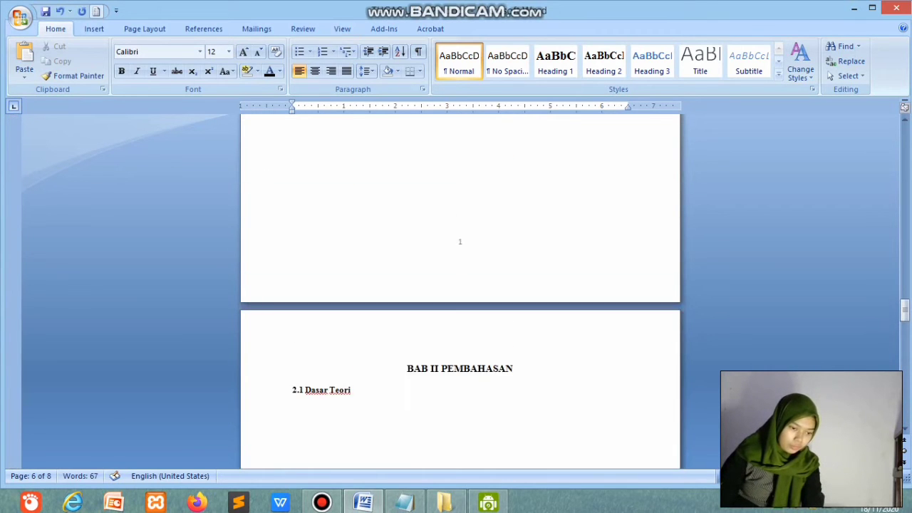
scroll(460, 285, "up", 3)
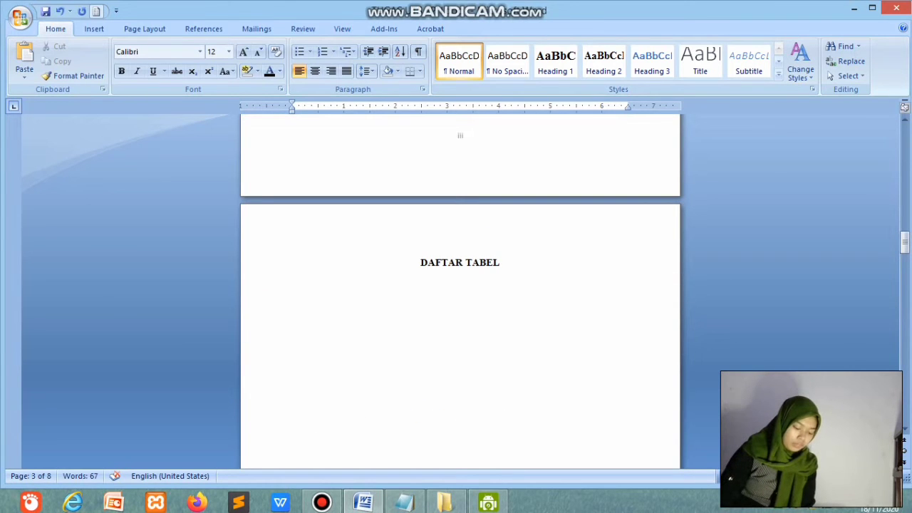
scroll(460, 285, "up", 15)
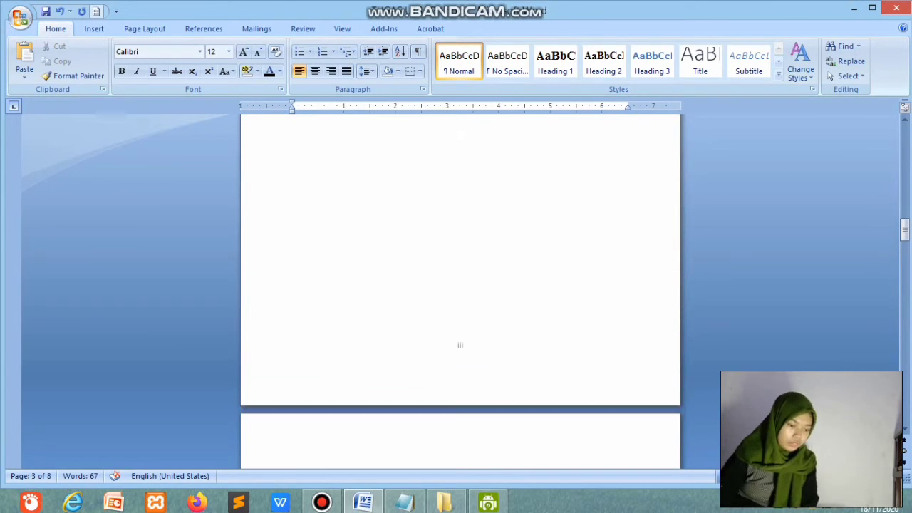
scroll(460, 285, "up", 4)
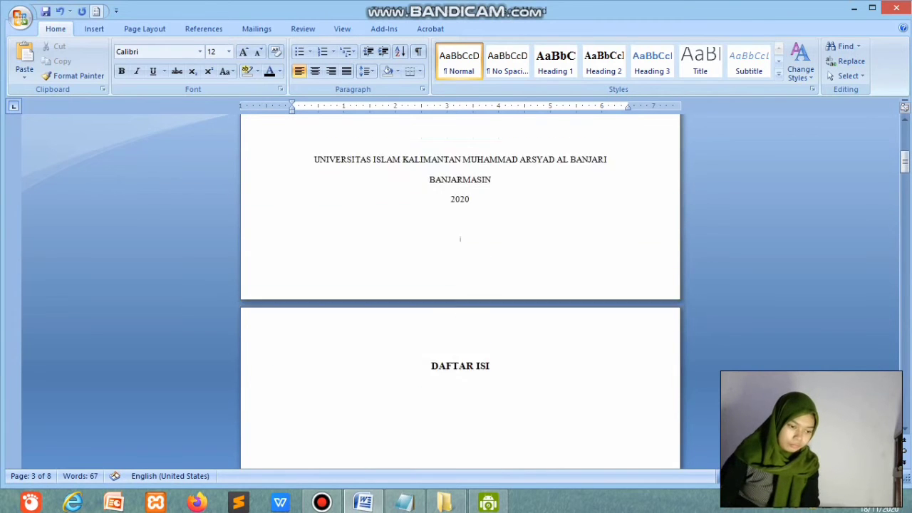
scroll(460, 285, "down", 6)
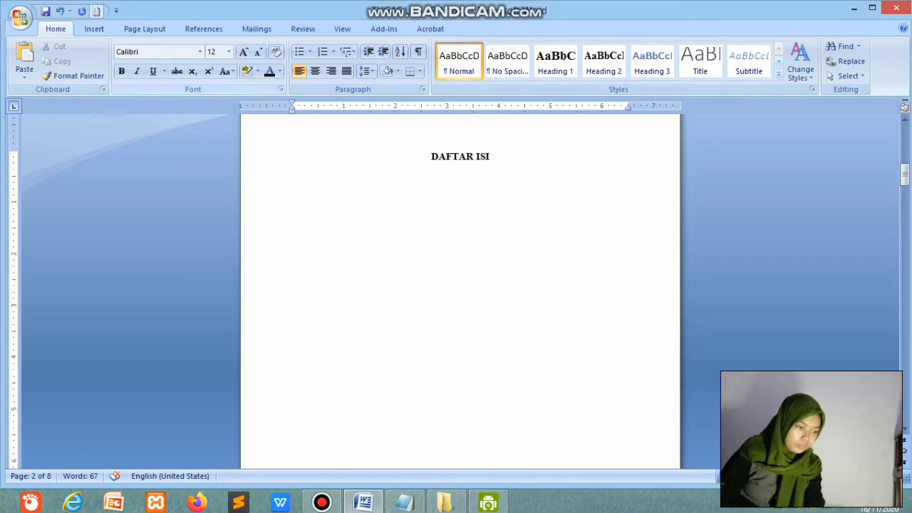
- Insert Automatic Table 1 as the table of contents and delete its 'Contents' heading
left_click(204, 29)
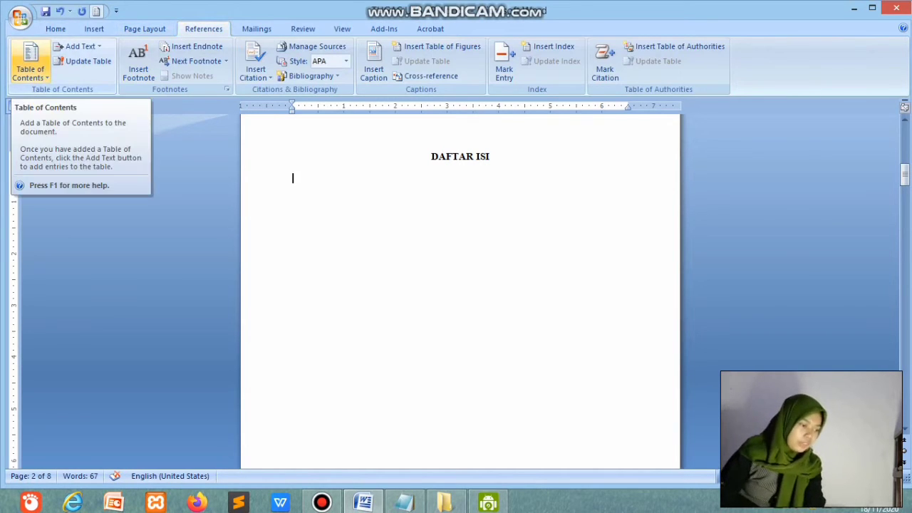
left_click(30, 63)
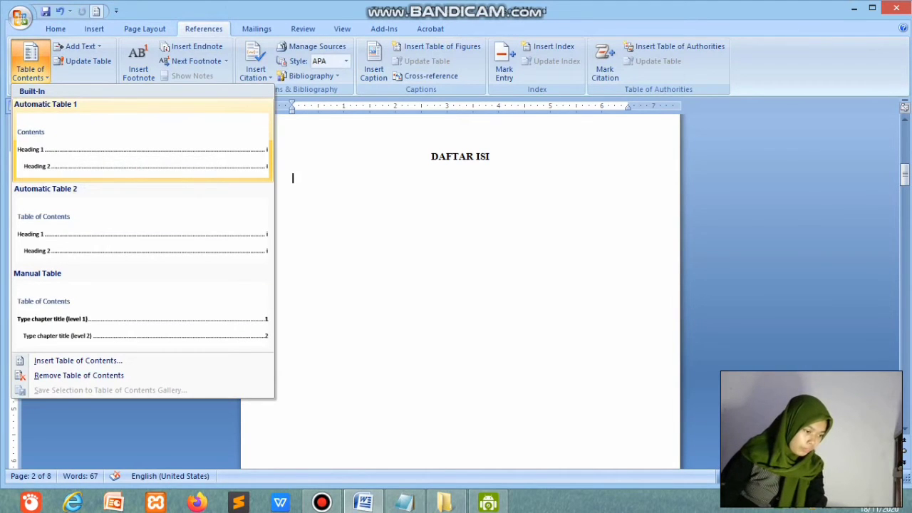
left_click(142, 139)
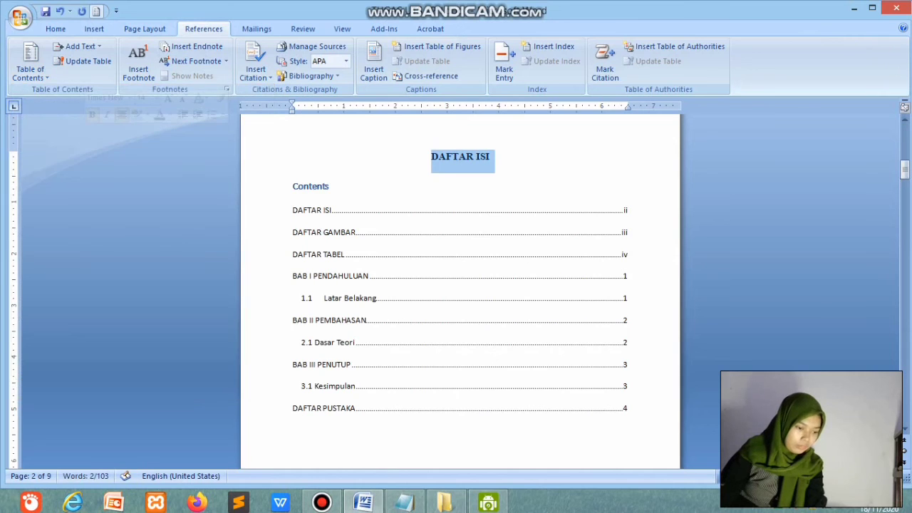
left_click(628, 342)
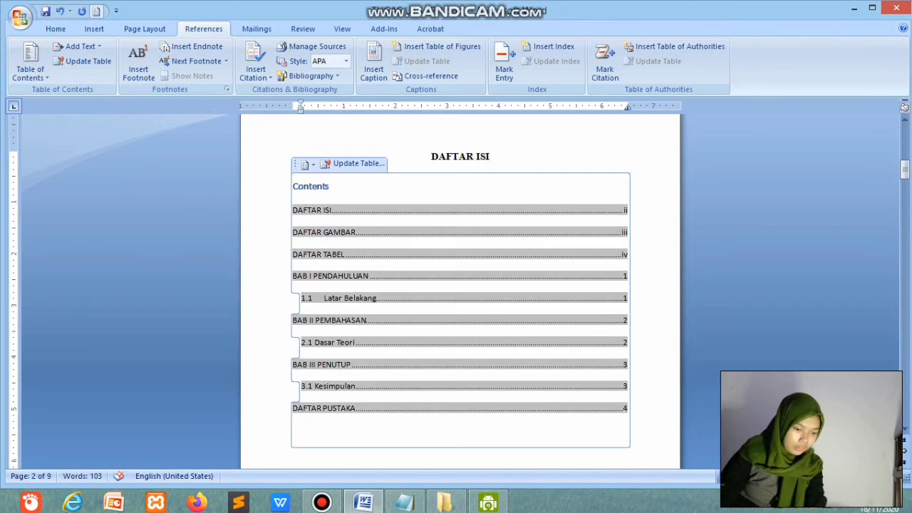
left_click(628, 364)
left_click(329, 186)
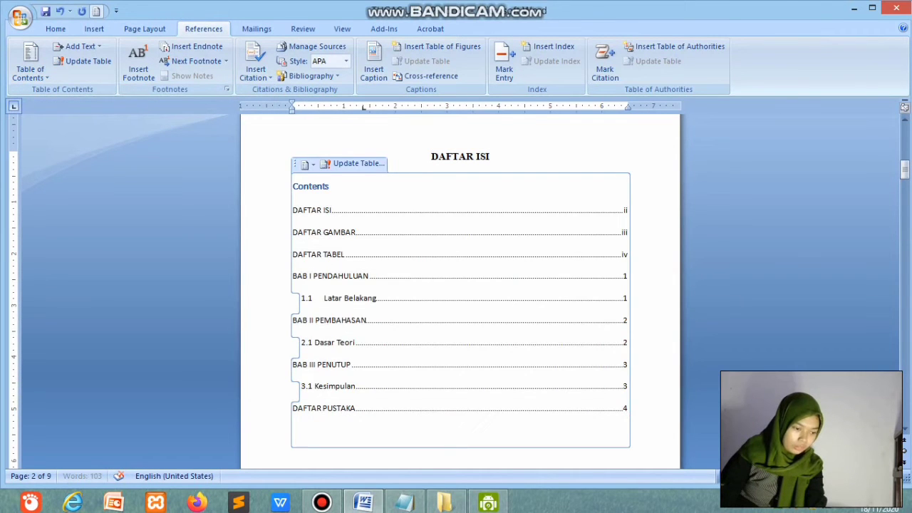
left_click(282, 164)
left_click(282, 186)
key("Delete")
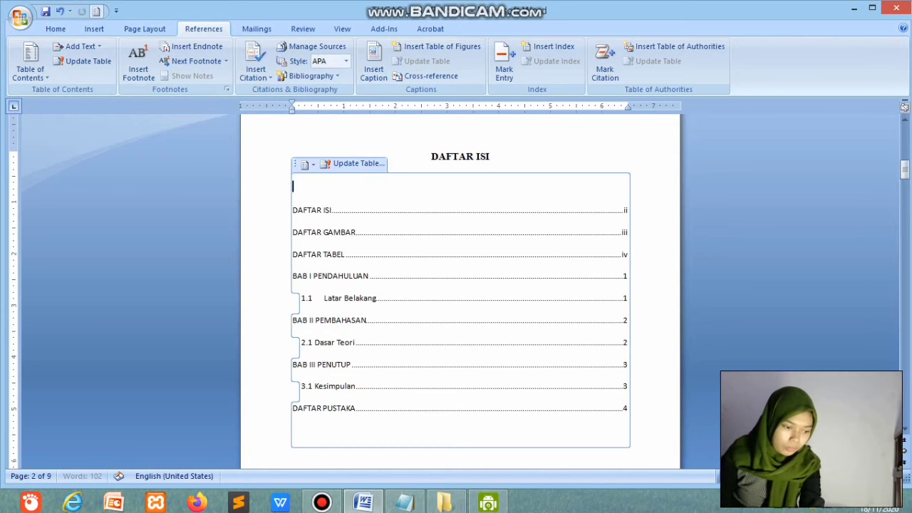
- Try adding a line after 1.1 Latar Belakang, undo it, and move below the contents
left_click(628, 210)
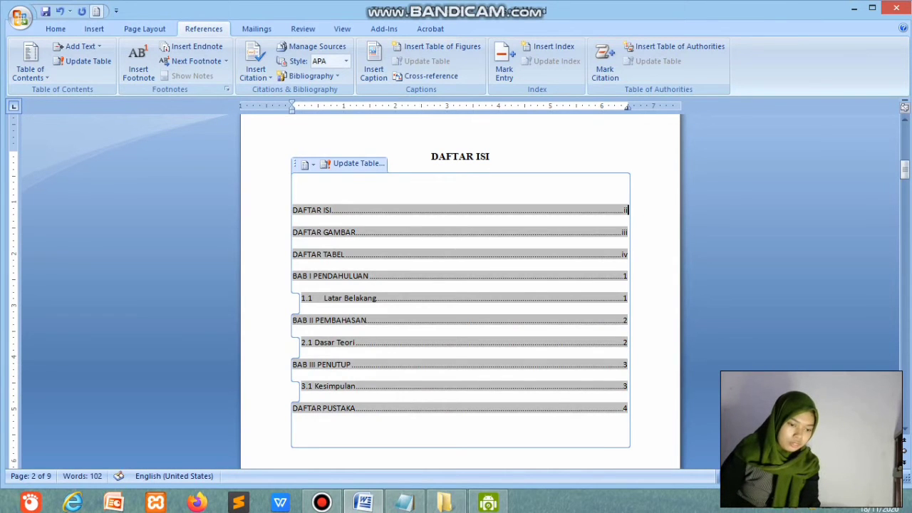
left_click(627, 298)
key("Return")
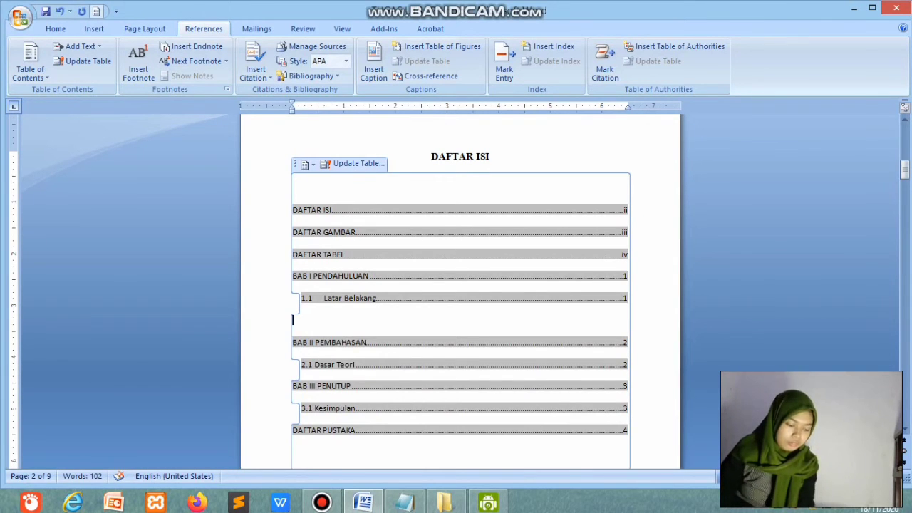
key("ctrl+z")
scroll(460, 320, "down", 3)
left_click(293, 391)
scroll(460, 320, "up", 3)
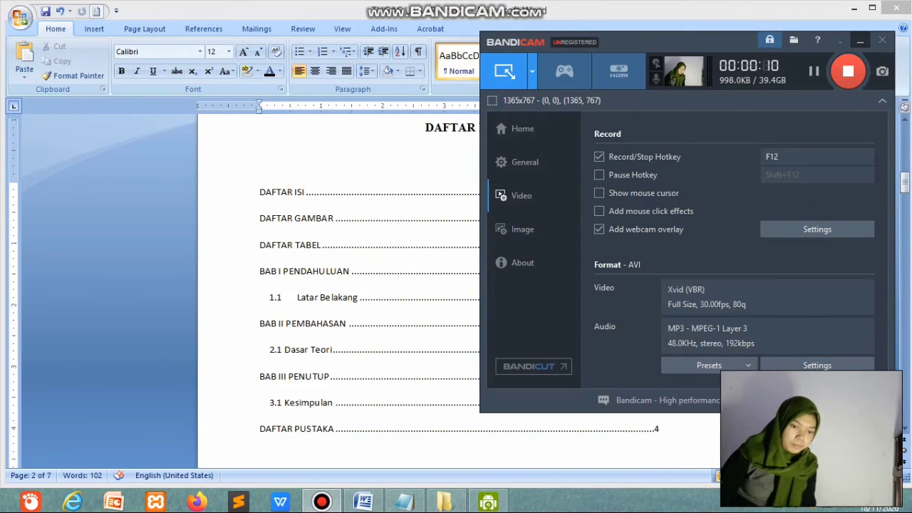
- Leave the table of contents and place the cursor on the empty line under DAFTAR GAMBAR
left_click(859, 41)
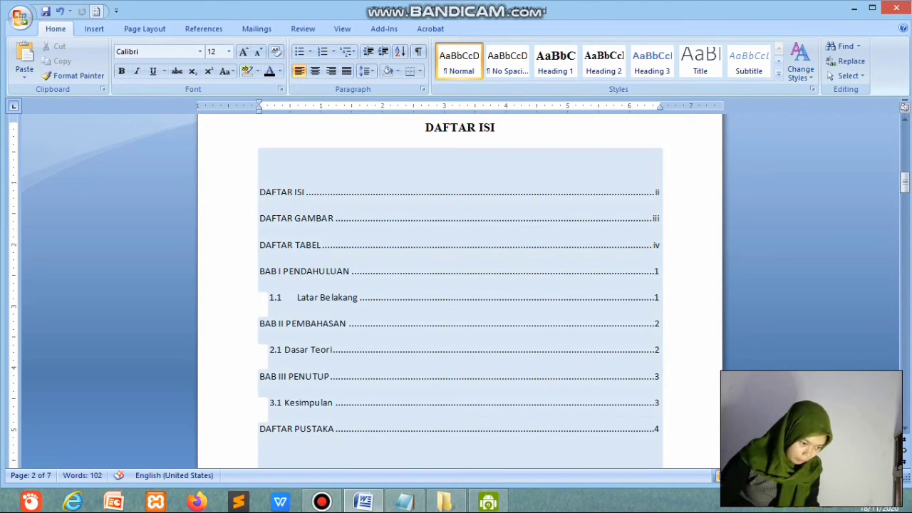
left_click(311, 324)
left_click(318, 376)
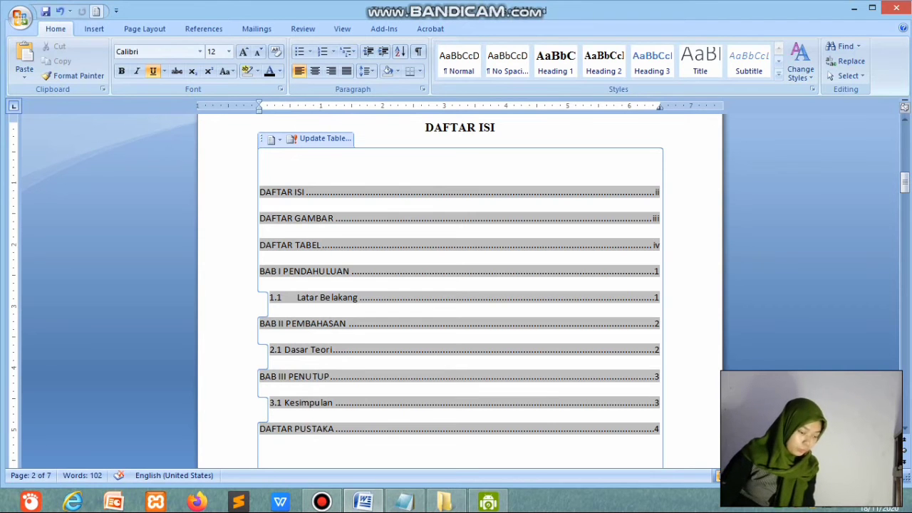
scroll(459, 292, "down", 2)
left_click(260, 386)
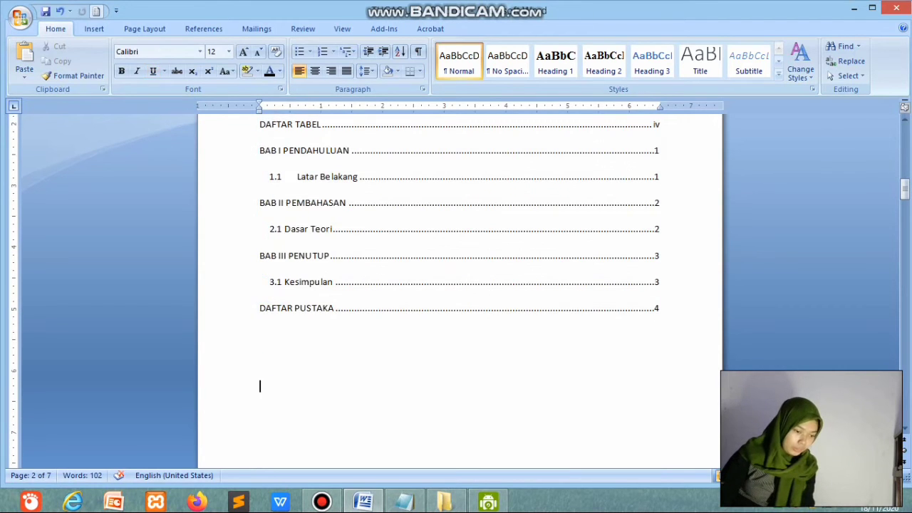
scroll(604, 386, "down", 2)
scroll(460, 292, "down", 14)
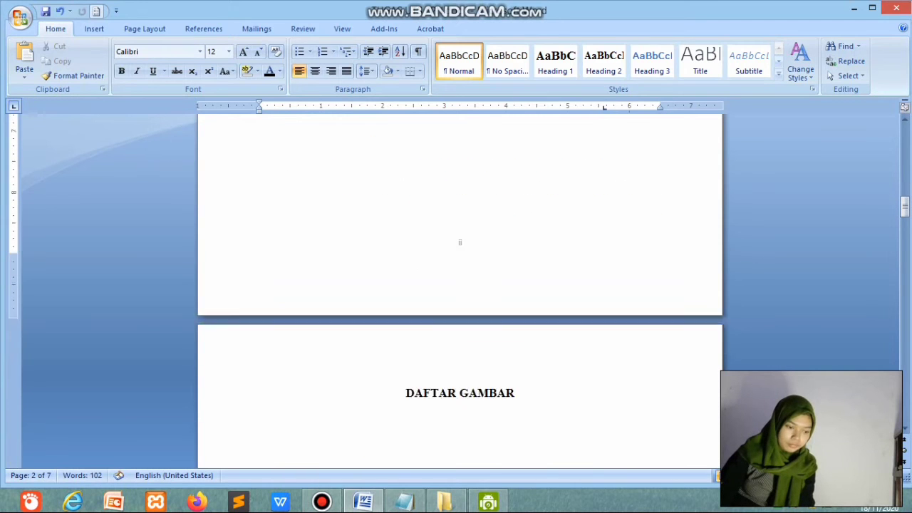
left_click(260, 208)
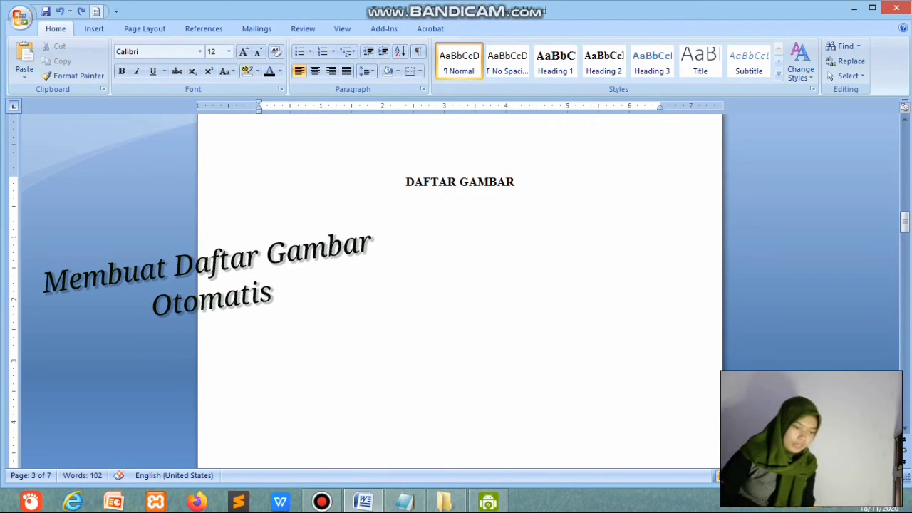
- Under 1.1 Latar Belakang, start inserting a picture and pick PRINTER.jpg from the HARDWARE folder
scroll(460, 292, "down", 20)
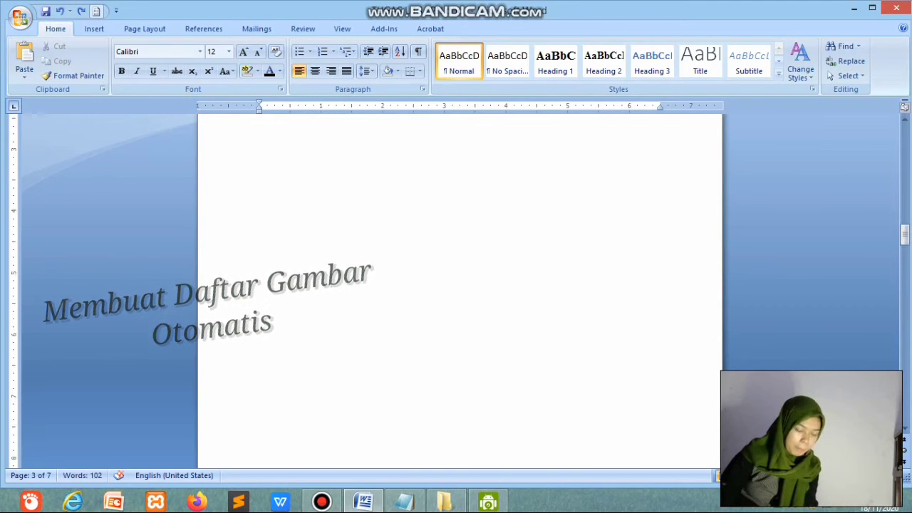
scroll(460, 292, "down", 18)
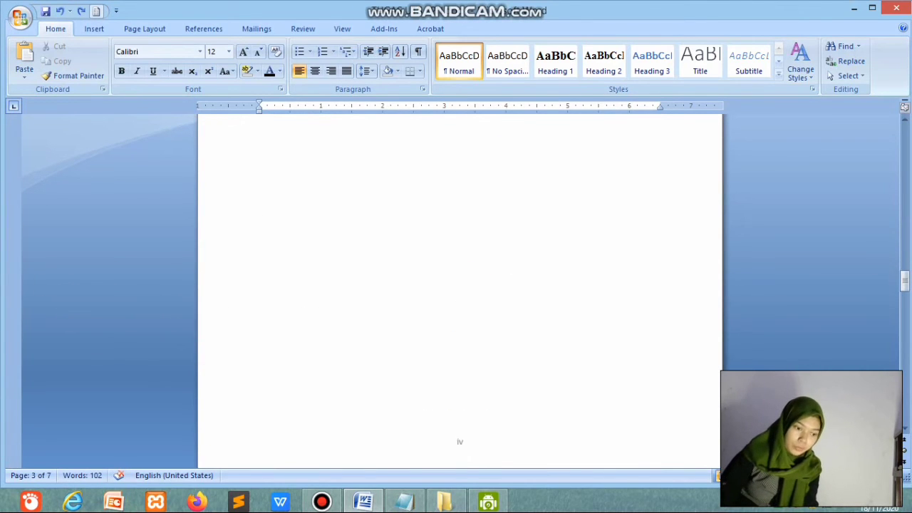
left_click(260, 211)
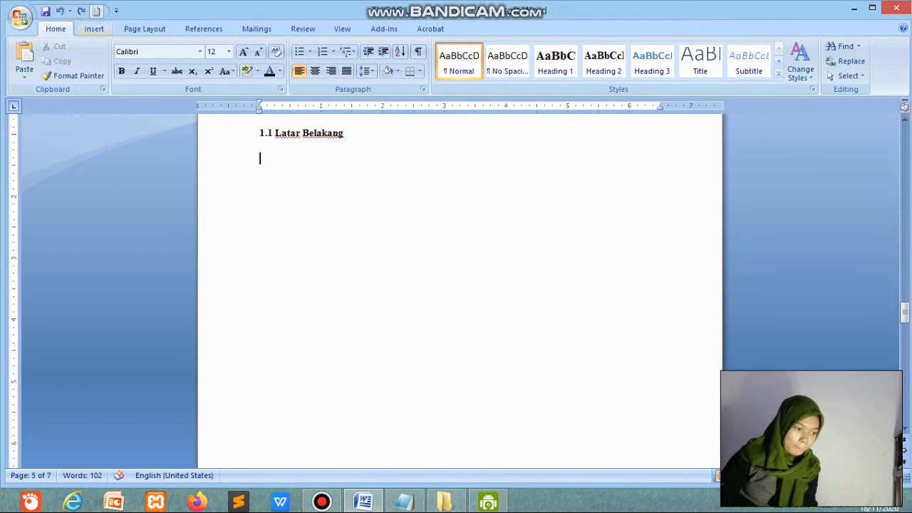
left_click(94, 28)
left_click(152, 60)
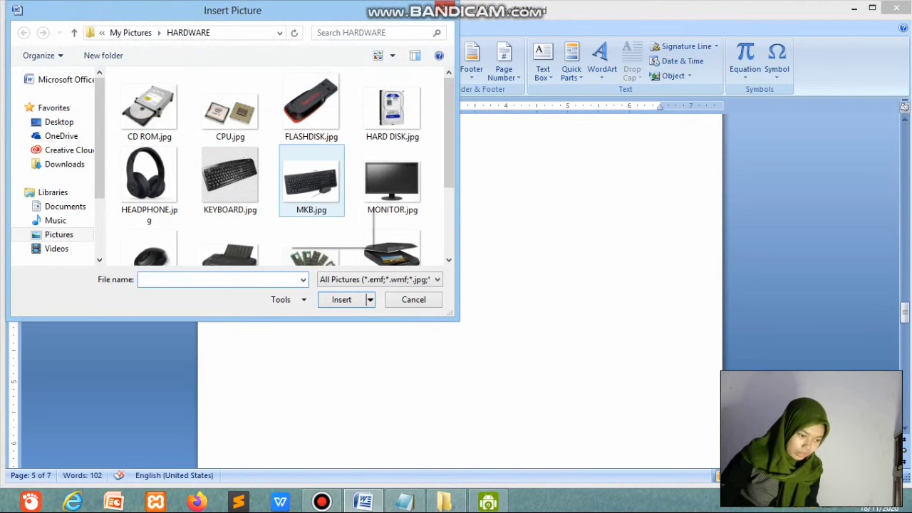
scroll(230, 171, "down", 3)
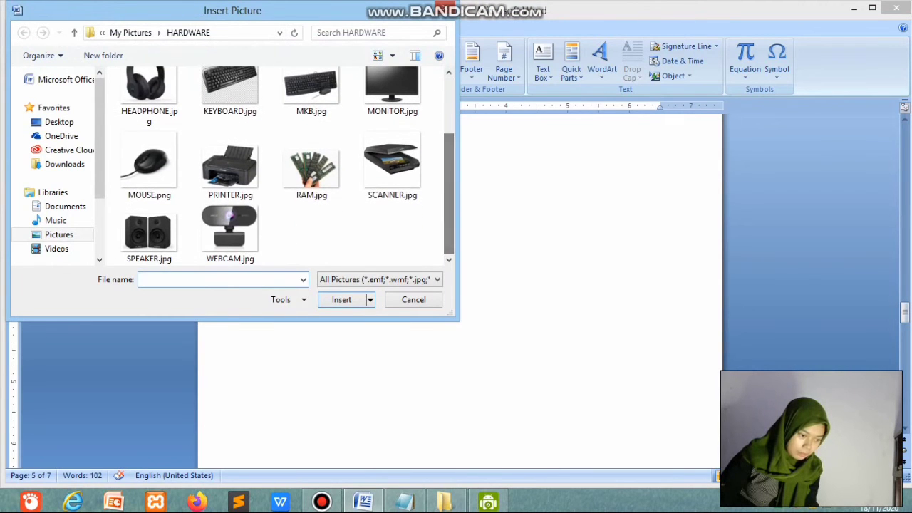
left_click(230, 167)
- Insert PRINTER.jpg, shrink it to about 4,15" wide, and centre it on its line
key("Return")
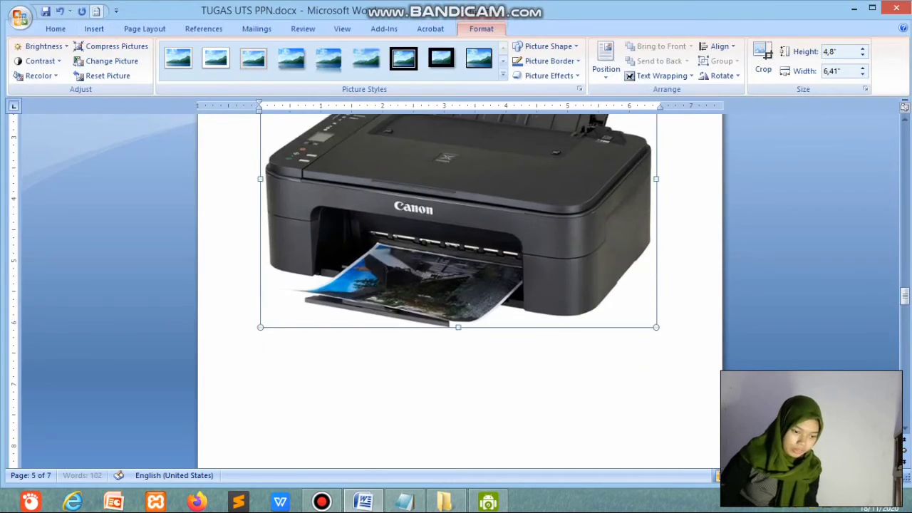
left_click_drag(656, 328, 517, 223)
scroll(517, 223, "up", 5)
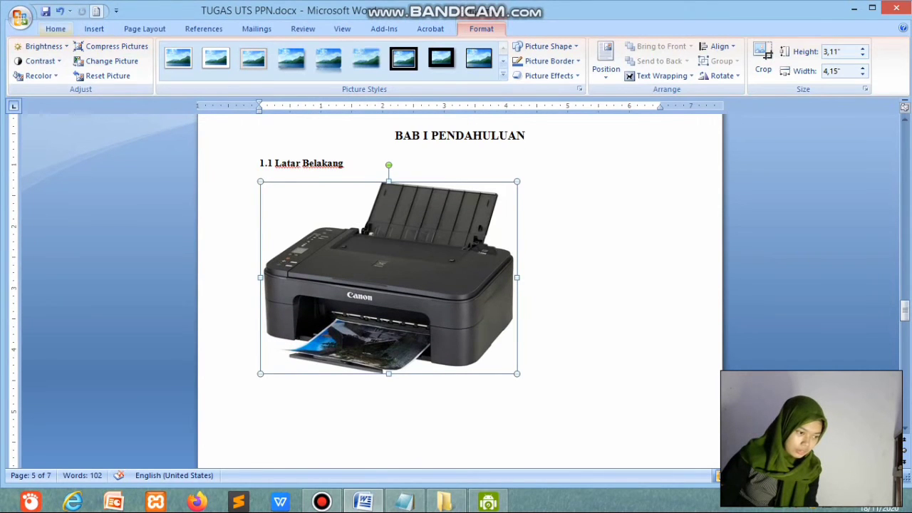
left_click(56, 28)
left_click(314, 70)
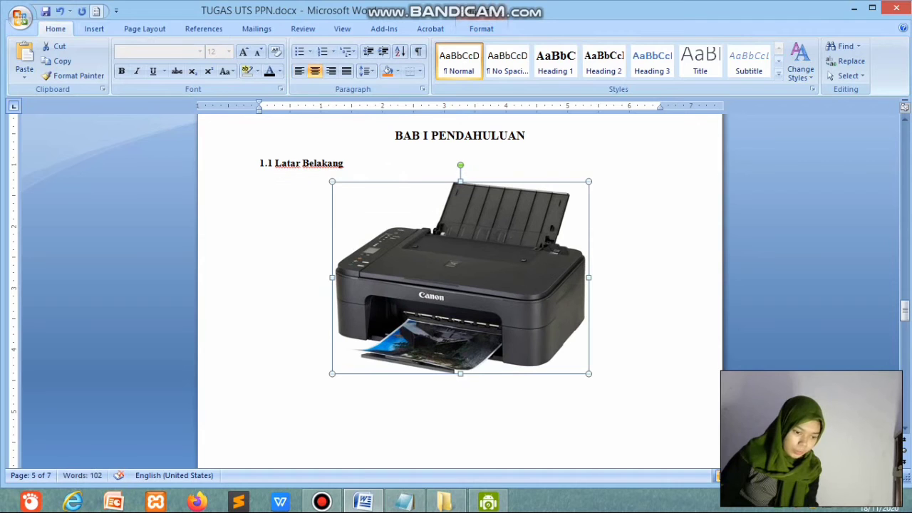
left_click(588, 366)
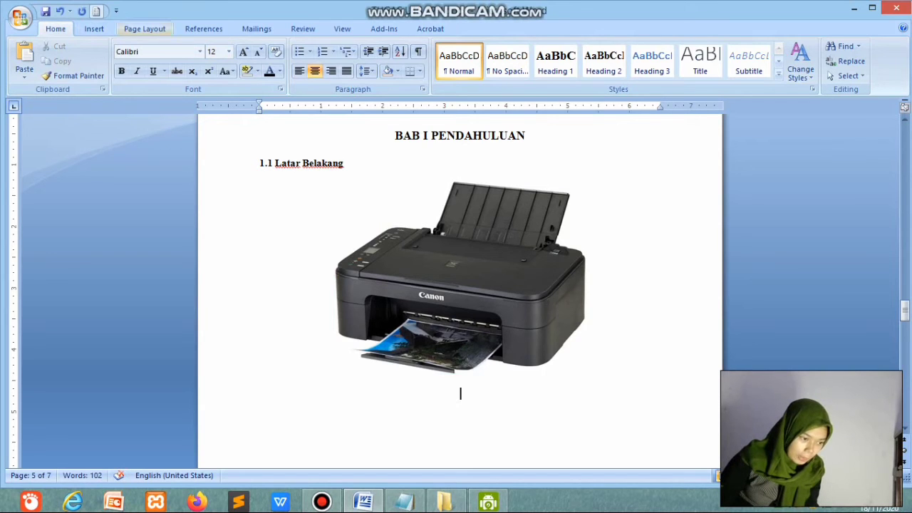
left_click(204, 28)
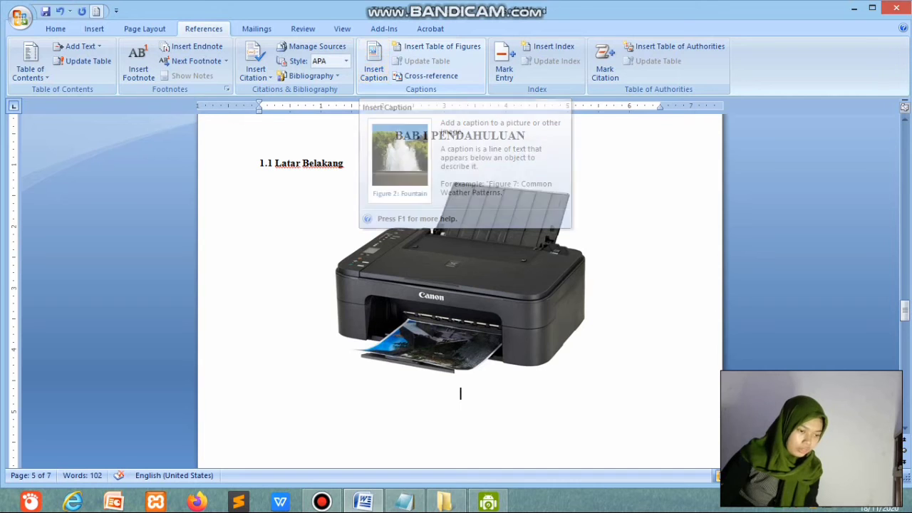
- Add a caption with the Gambar label below the printer picture
left_click(373, 61)
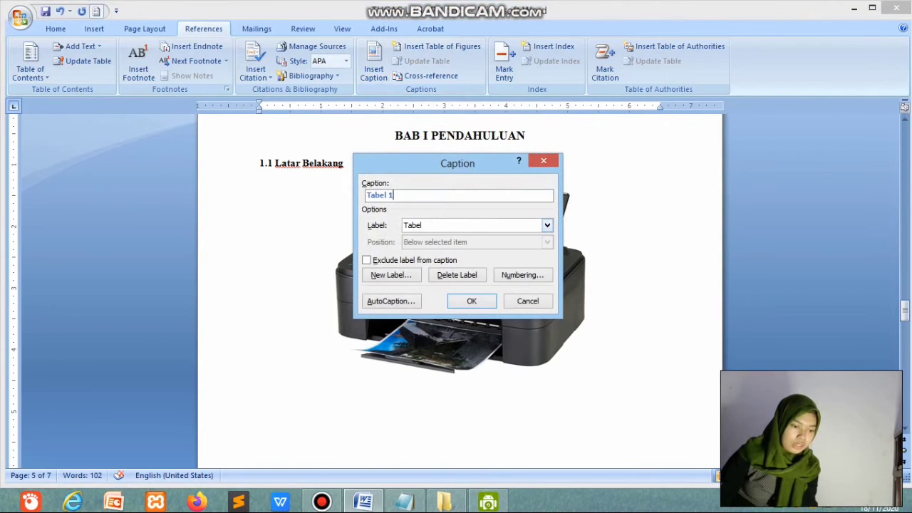
left_click(547, 225)
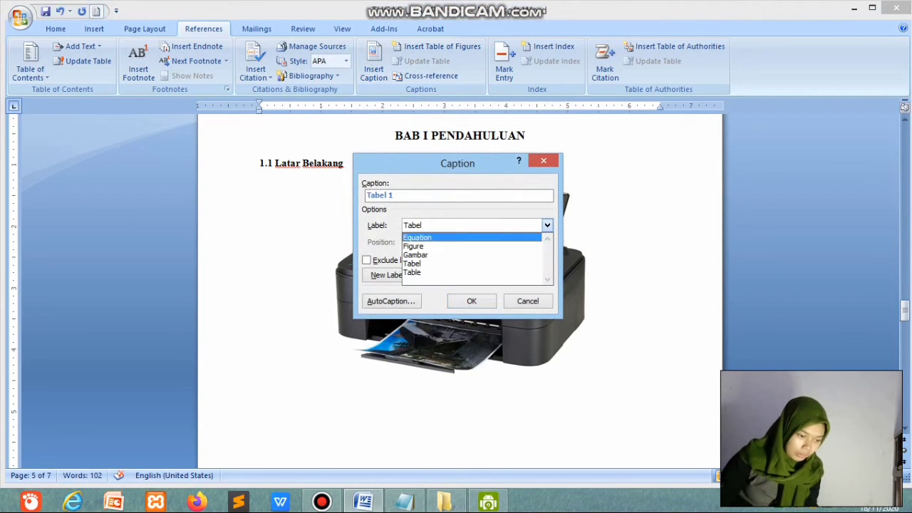
left_click(427, 254)
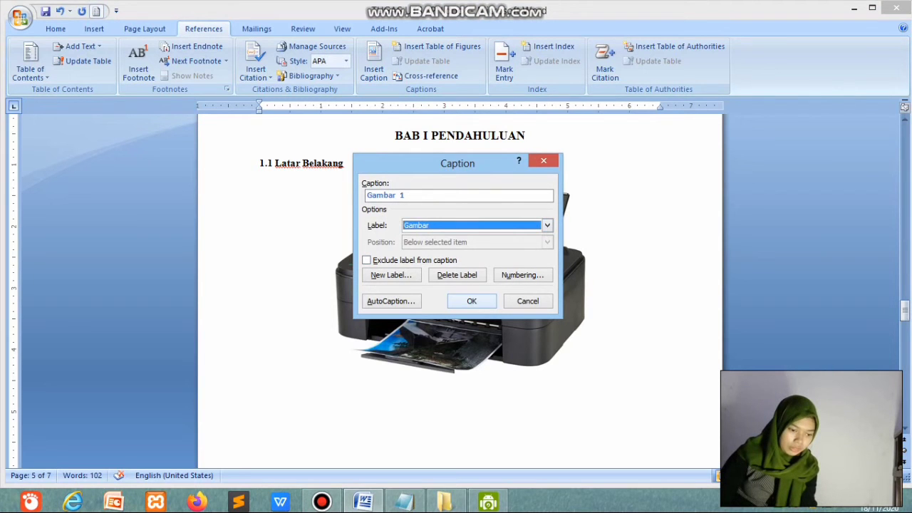
left_click(471, 301)
- Centre the Gambar 1 caption, grow it to size 11, and append '. Printer'
mouse_move(253, 378)
left_mouse_down()
mouse_move(269, 393)
mouse_move(299, 394)
mouse_move(260, 394)
left_mouse_up()
left_click(299, 394)
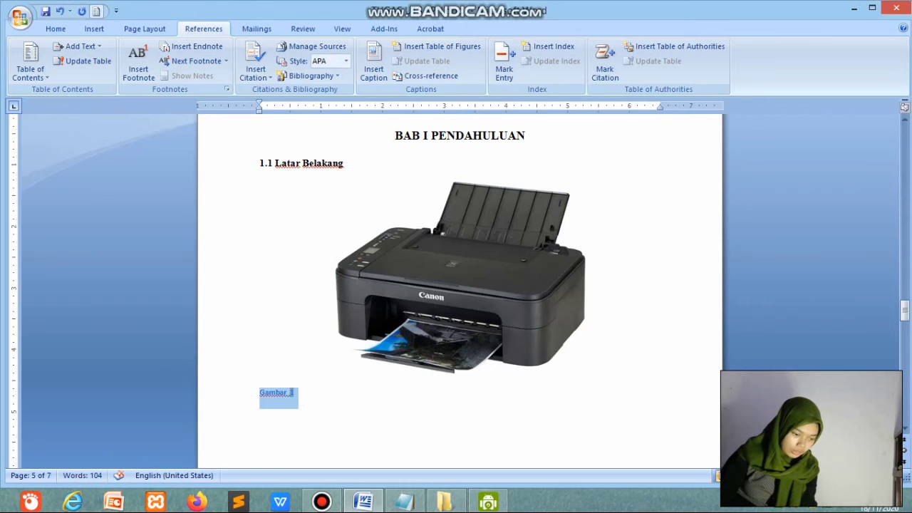
left_click(55, 29)
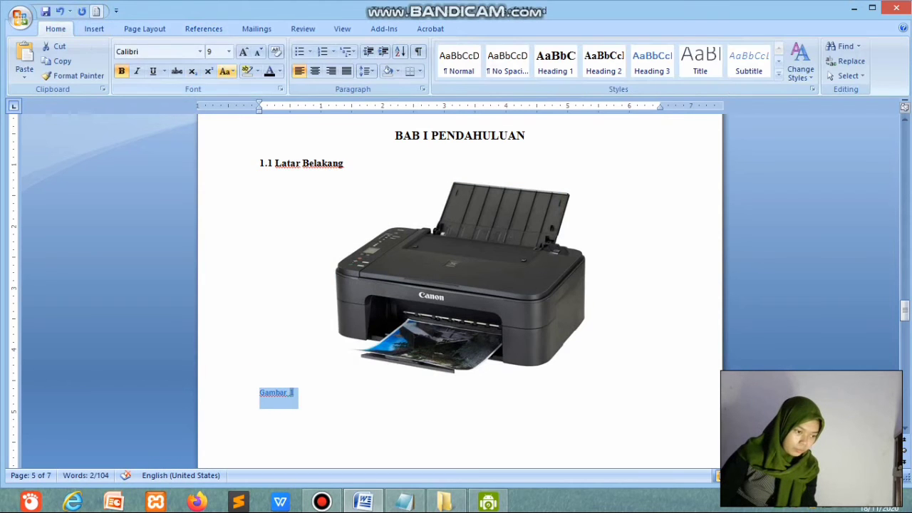
key("ctrl+e")
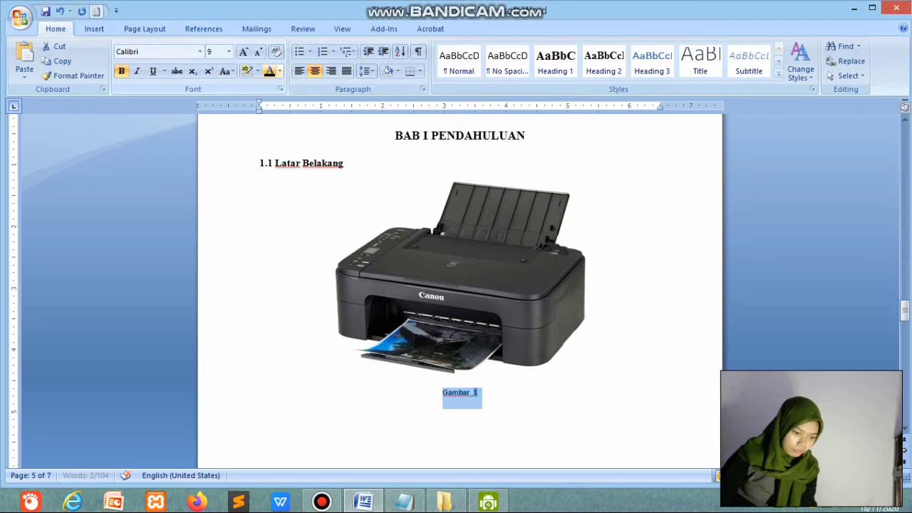
left_click(243, 52)
left_click(243, 51)
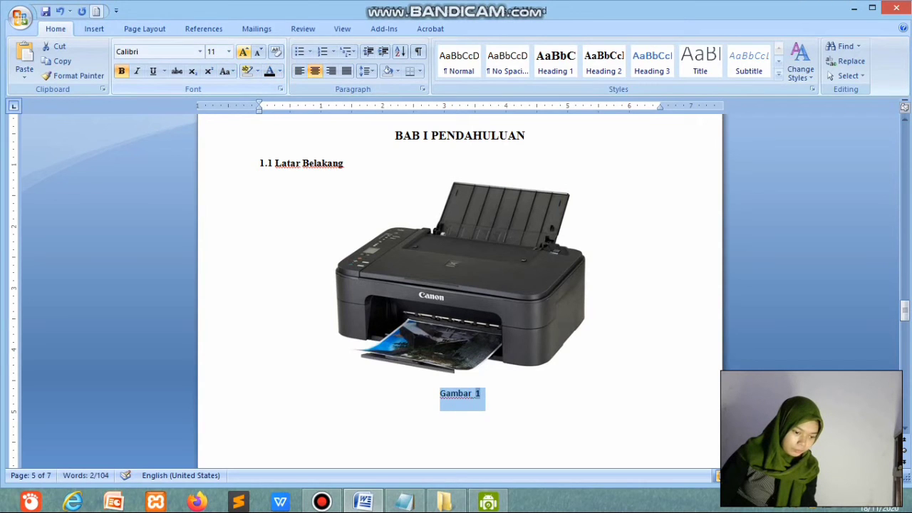
left_click(483, 393)
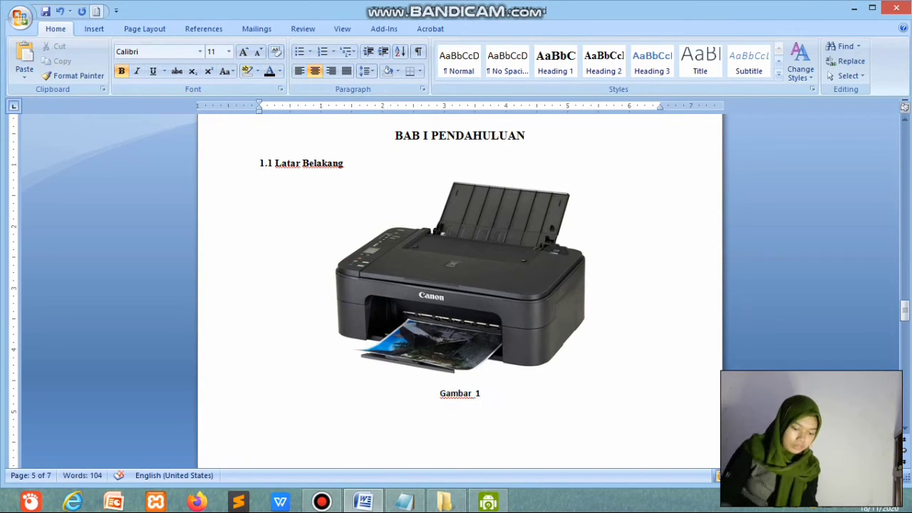
type(". P")
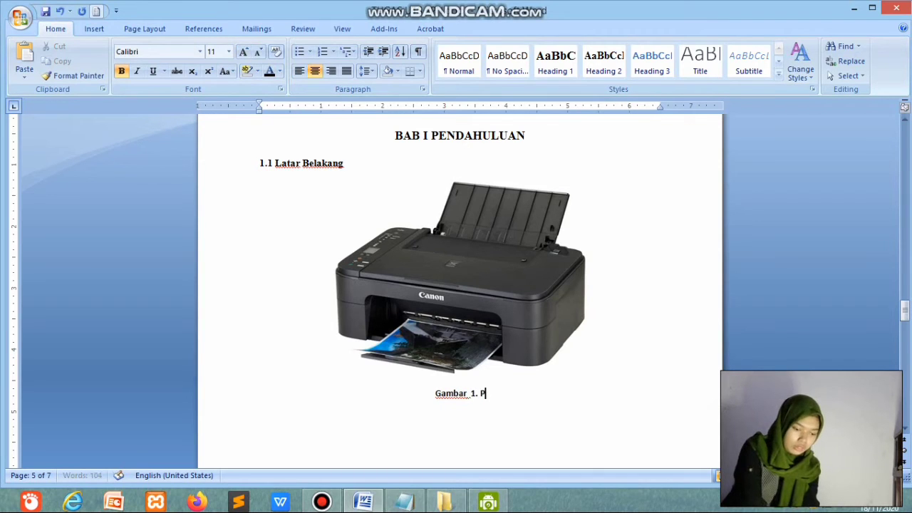
type("rinter")
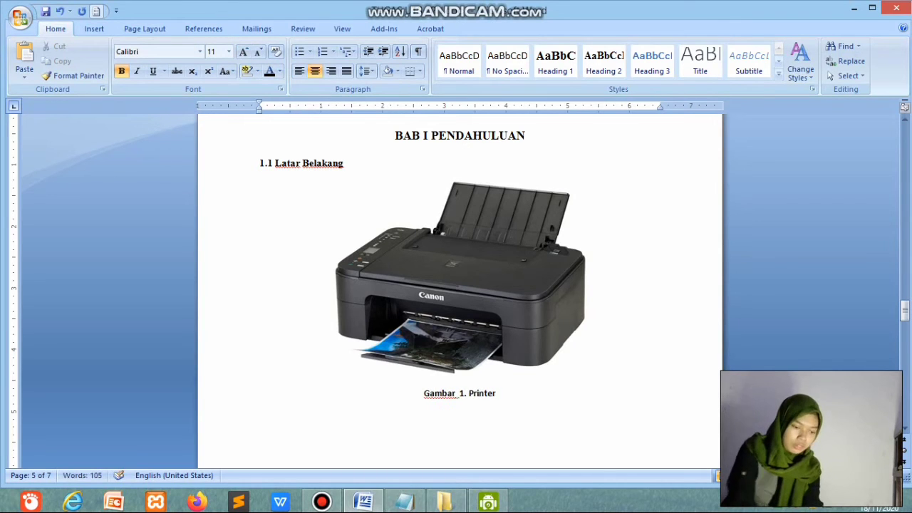
scroll(460, 292, "up", 1)
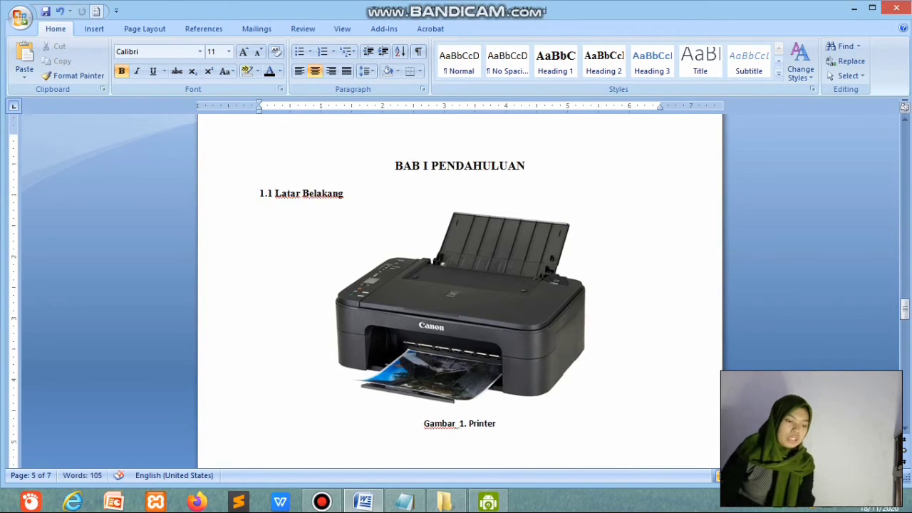
scroll(459, 320, "up", 15)
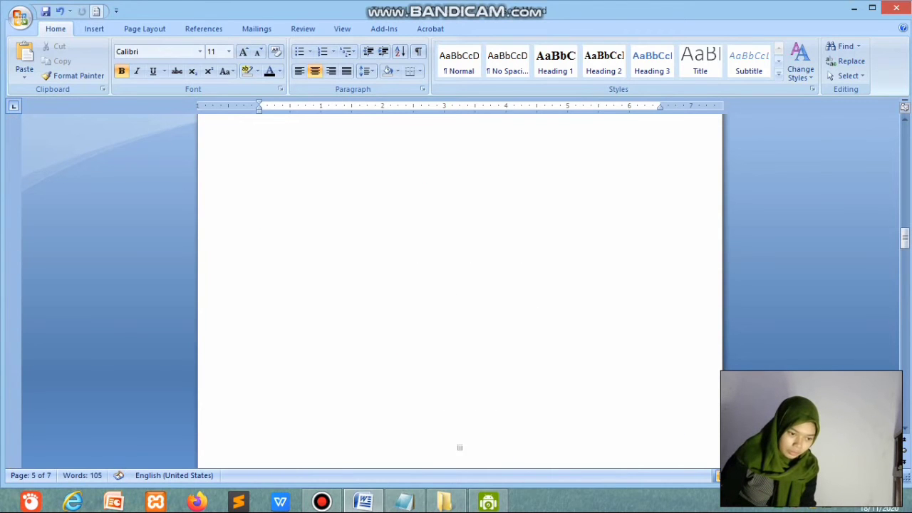
- Insert a table of figures for the Gambar captions under the DAFTAR GAMBAR heading
scroll(459, 292, "up", 10)
left_click(260, 208)
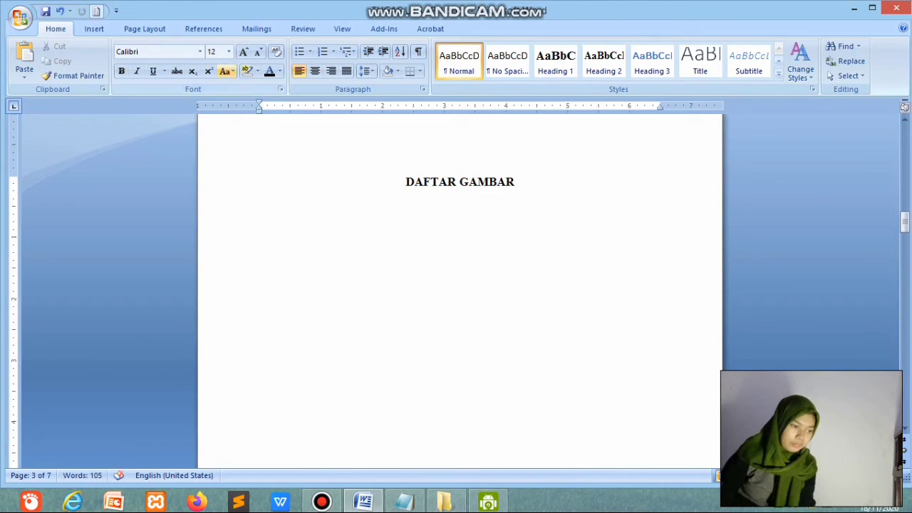
left_click(204, 29)
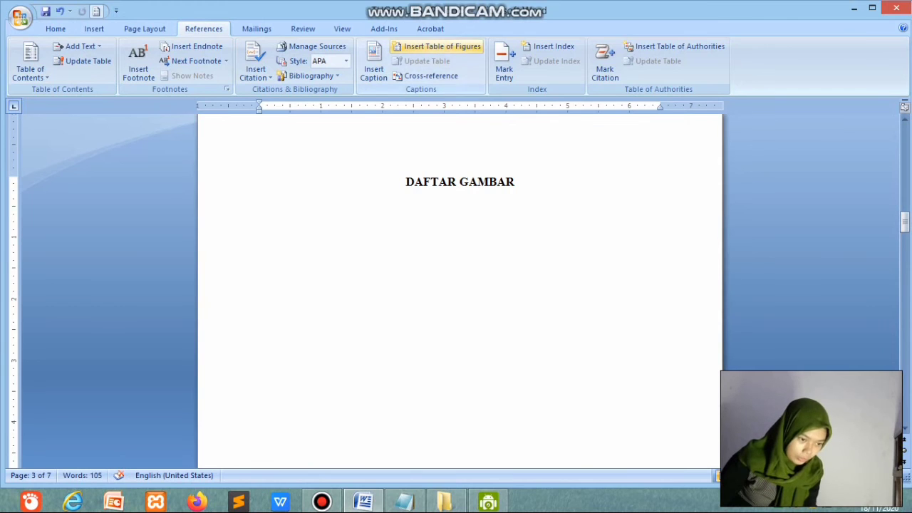
left_click(436, 47)
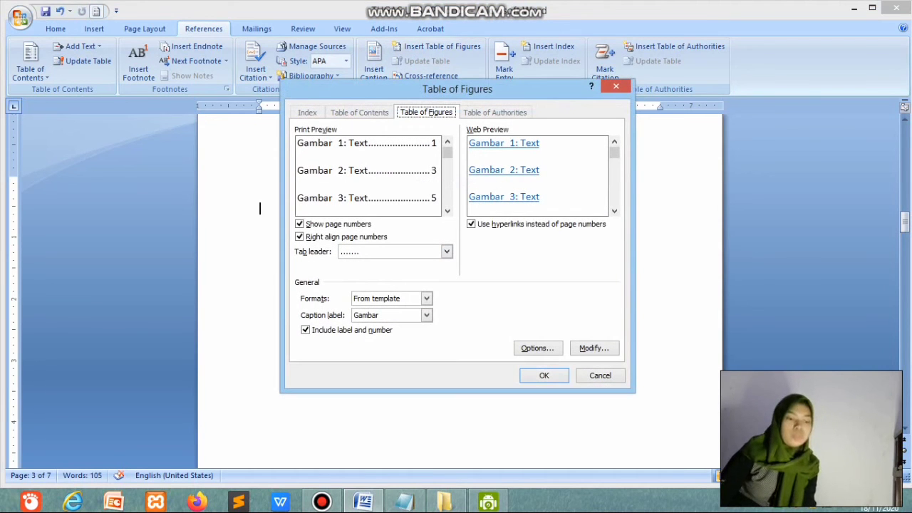
left_click(543, 375)
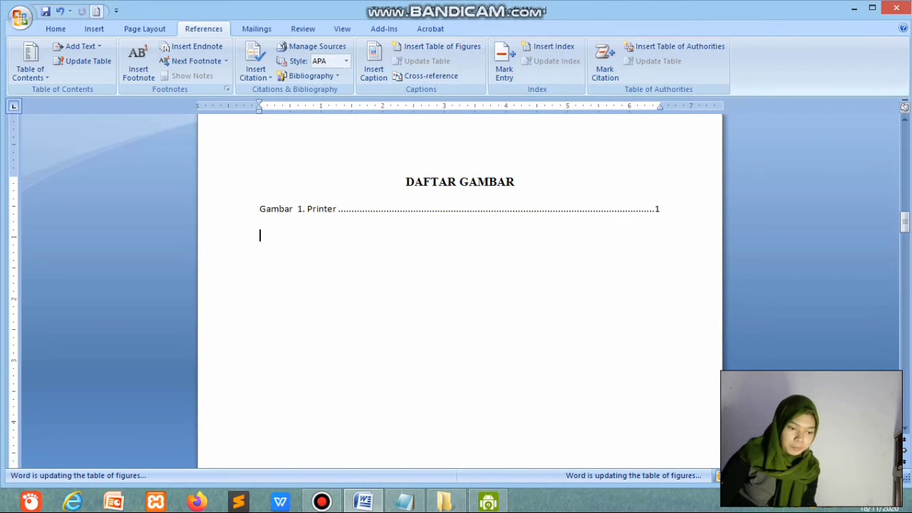
scroll(460, 285, "down", 20)
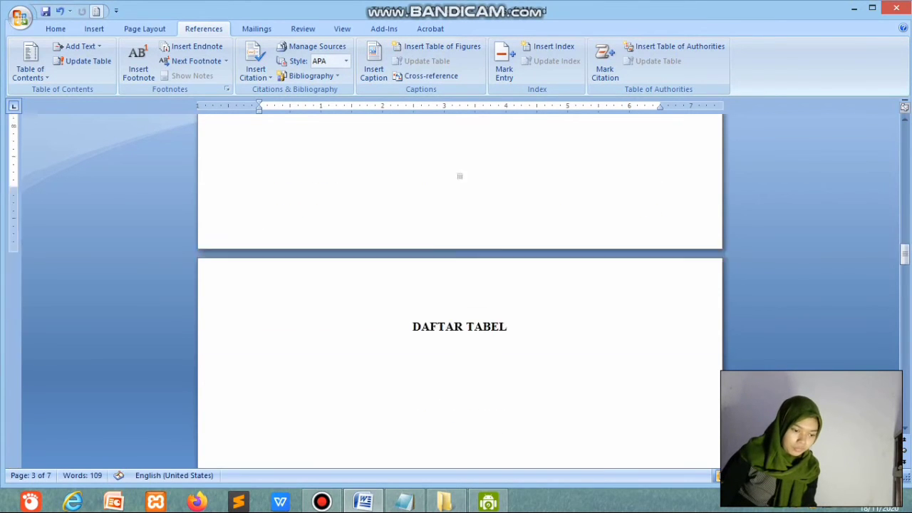
- Delete the blank lines above the BAB II PEMBAHASAN heading
scroll(459, 285, "down", 8)
left_click(460, 248)
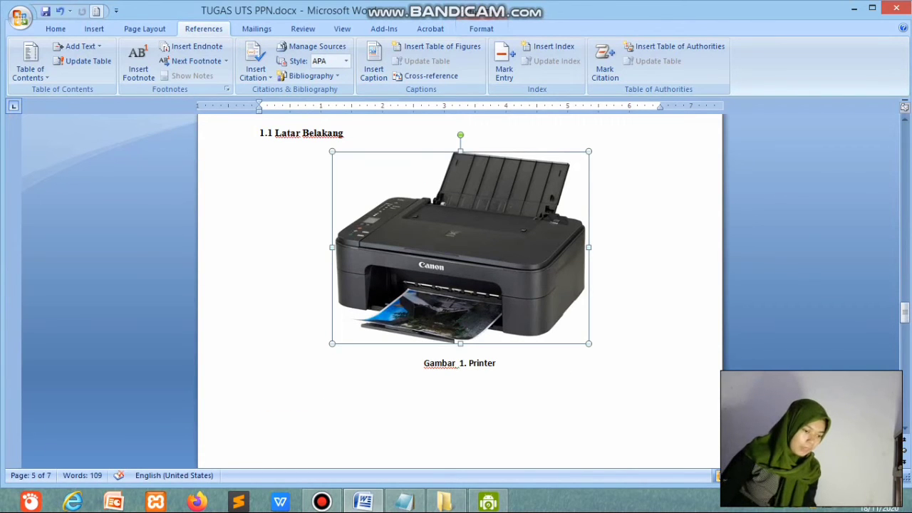
left_click(496, 363)
scroll(496, 364, "down", 13)
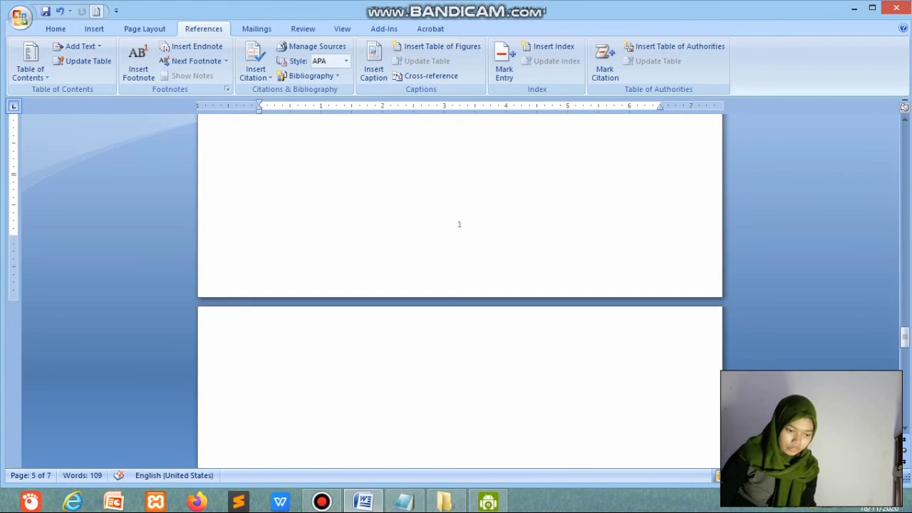
scroll(459, 285, "down", 6)
left_click_drag(421, 325, 420, 189)
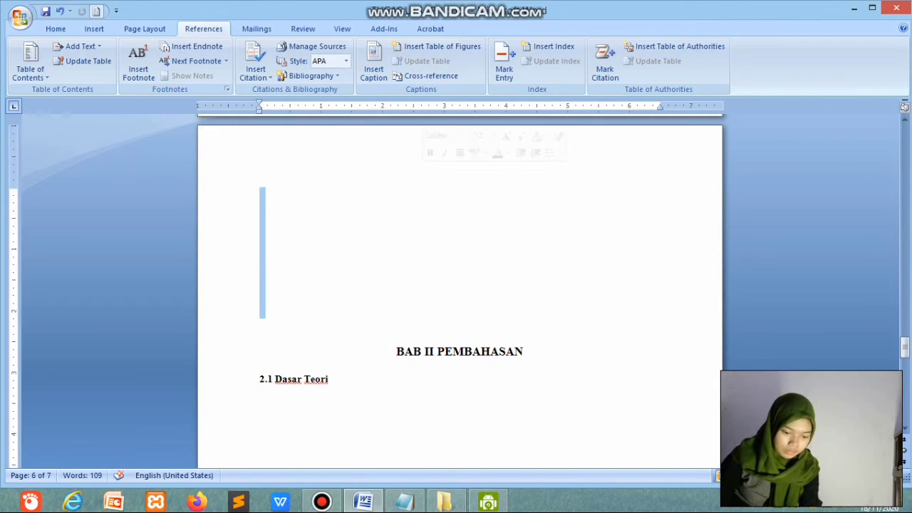
key("BackSpace")
key("BackSpace")
- Insert HEADPHONE.jpg on the line below 2.1 Dasar Teori
left_click(260, 407)
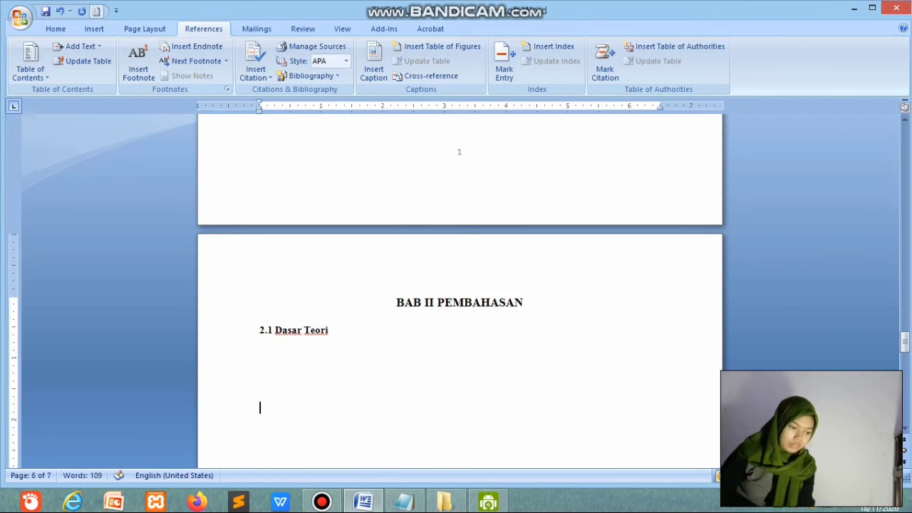
left_click(261, 355)
left_click(94, 28)
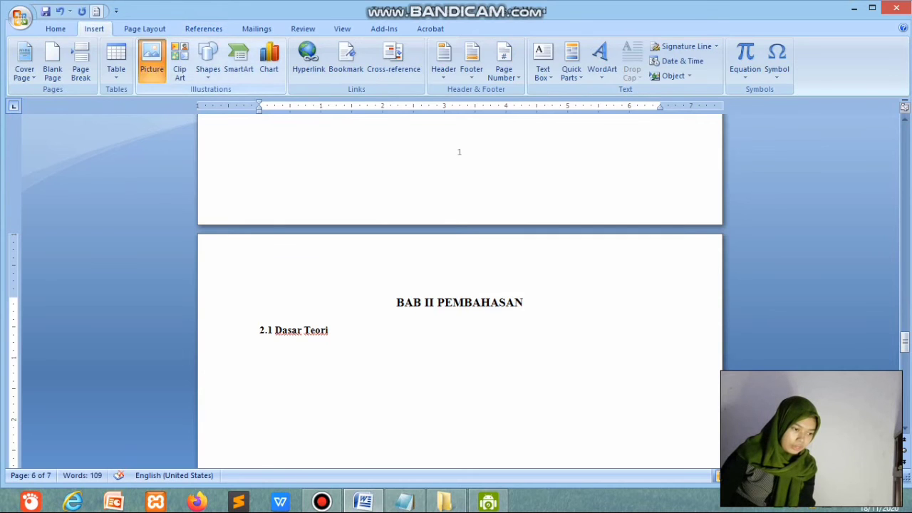
left_click(152, 64)
double_click(149, 182)
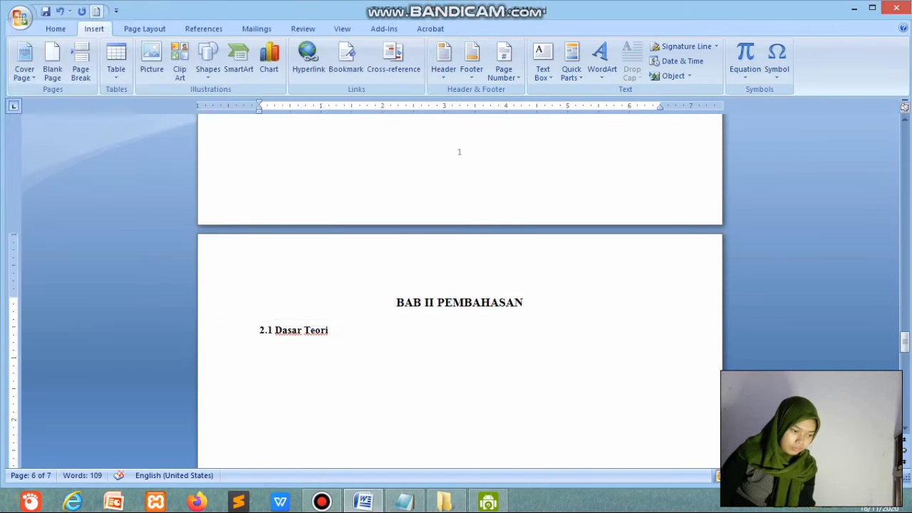
- Shrink the headphone picture to about 3,51" wide and centre it
scroll(459, 285, "down", 5)
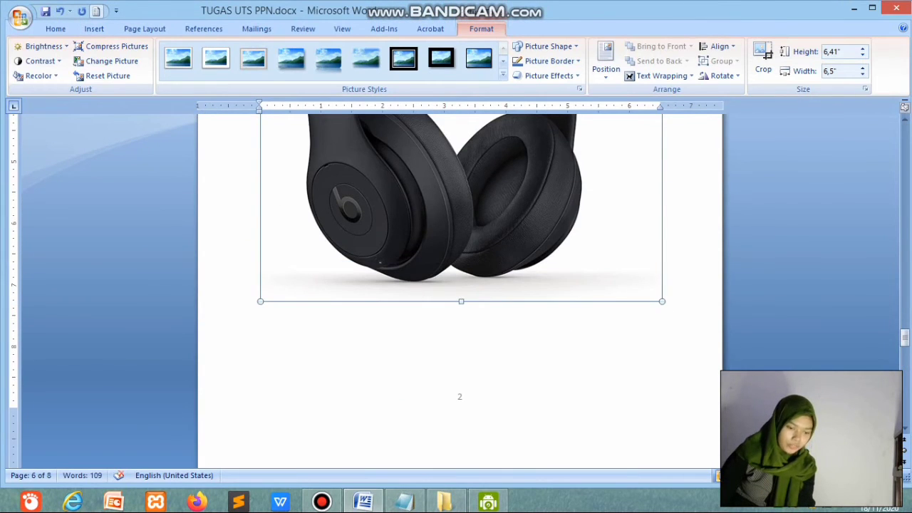
left_click_drag(662, 301, 556, 197)
scroll(556, 197, "up", 9)
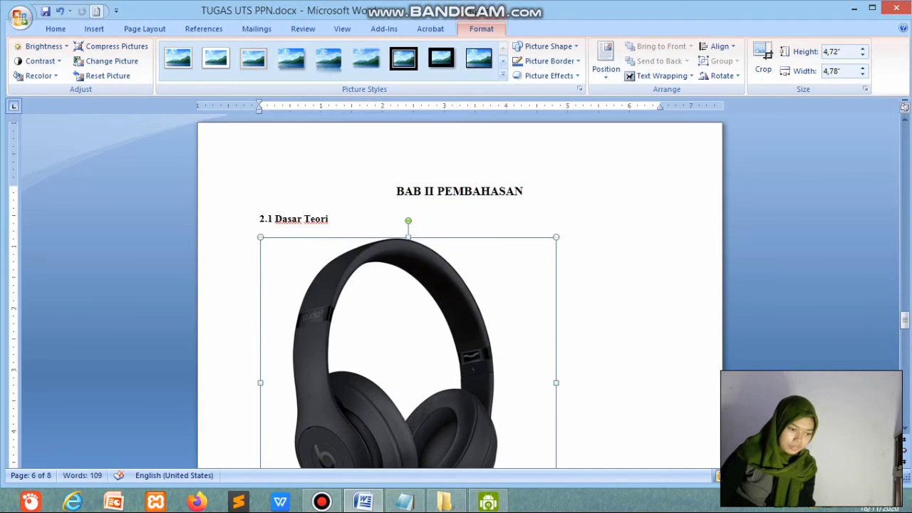
scroll(459, 284, "down", 4)
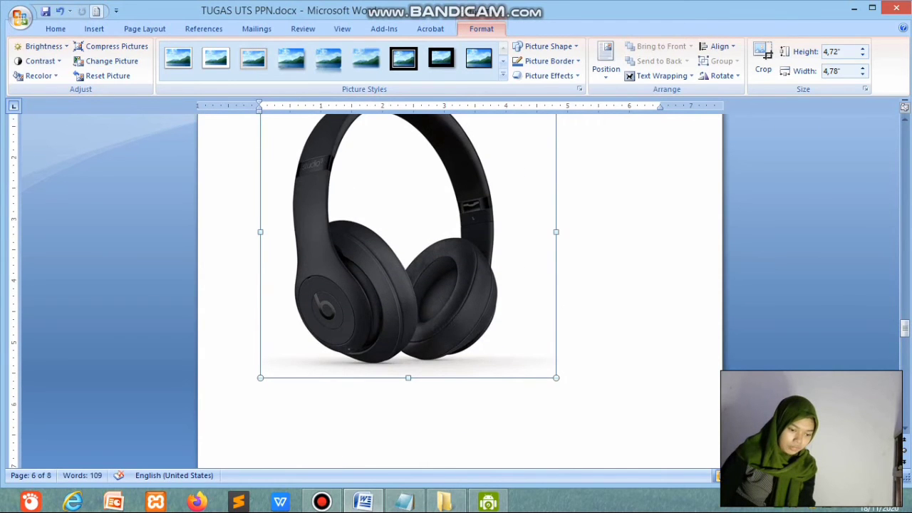
left_click_drag(556, 378, 477, 300)
scroll(477, 300, "up", 3)
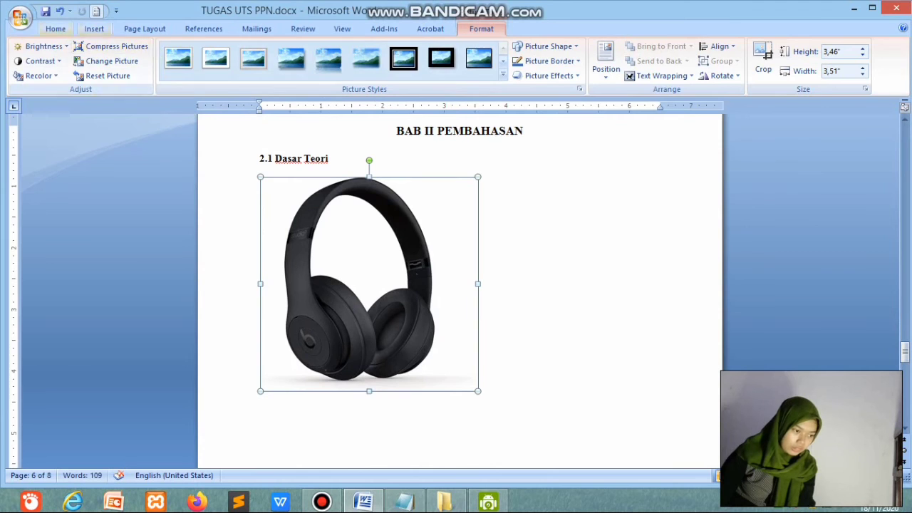
left_click(55, 29)
left_click(314, 71)
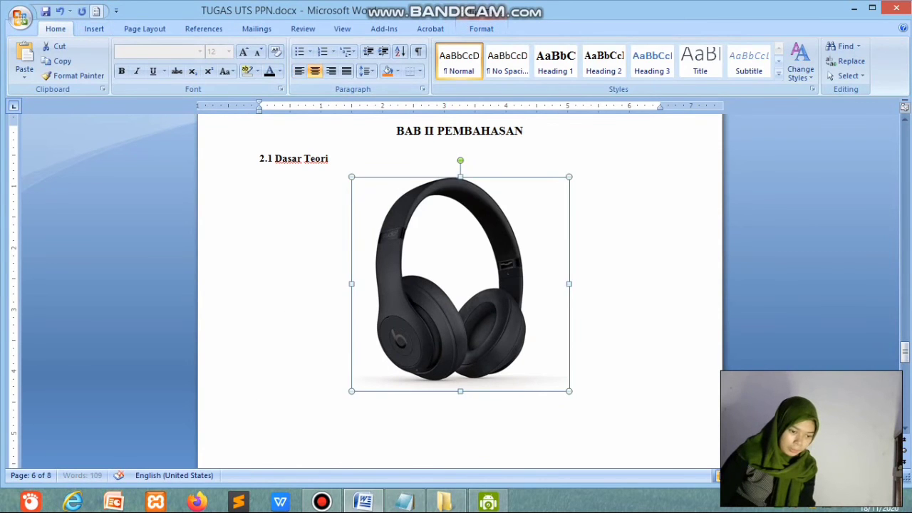
left_click(568, 396)
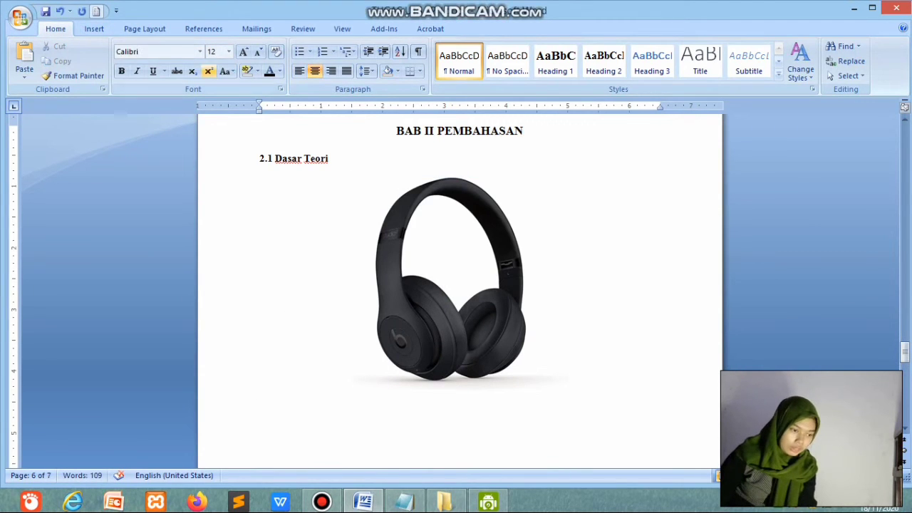
- Add a Gambar 2 caption under the headphone picture
left_click(145, 29)
left_click(204, 29)
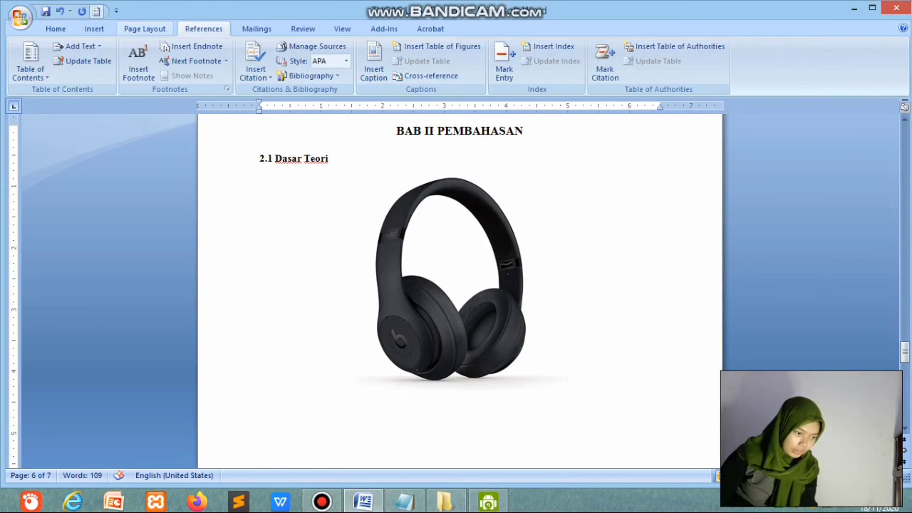
left_click(374, 65)
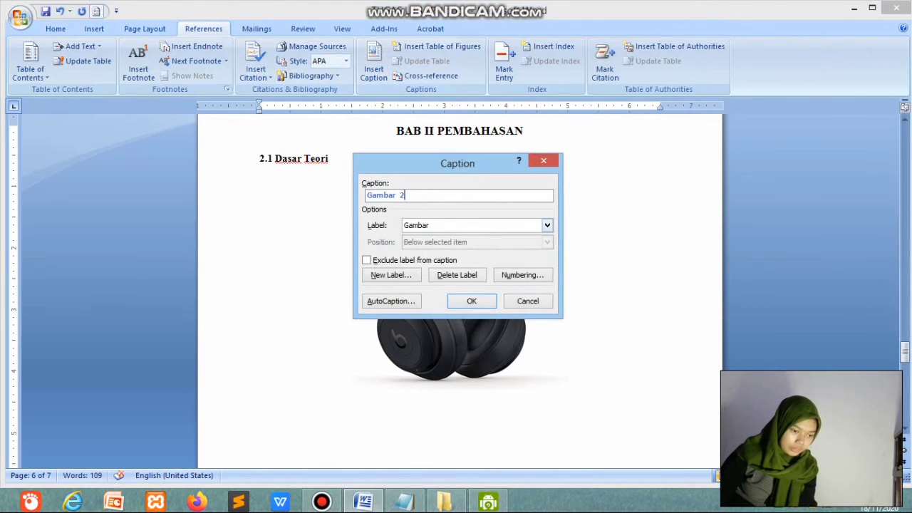
key("Return")
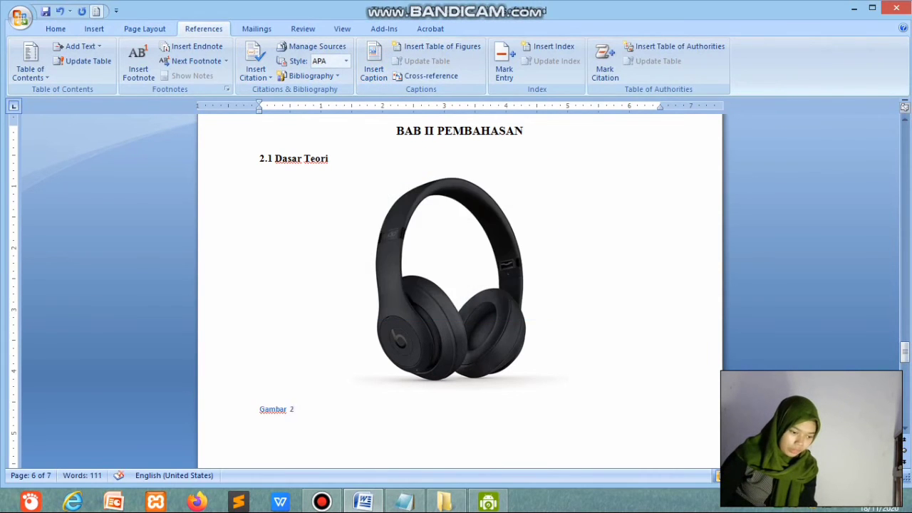
- Centre the caption, make it black at size 11, and append '. Headphone'
left_click_drag(297, 409, 259, 410)
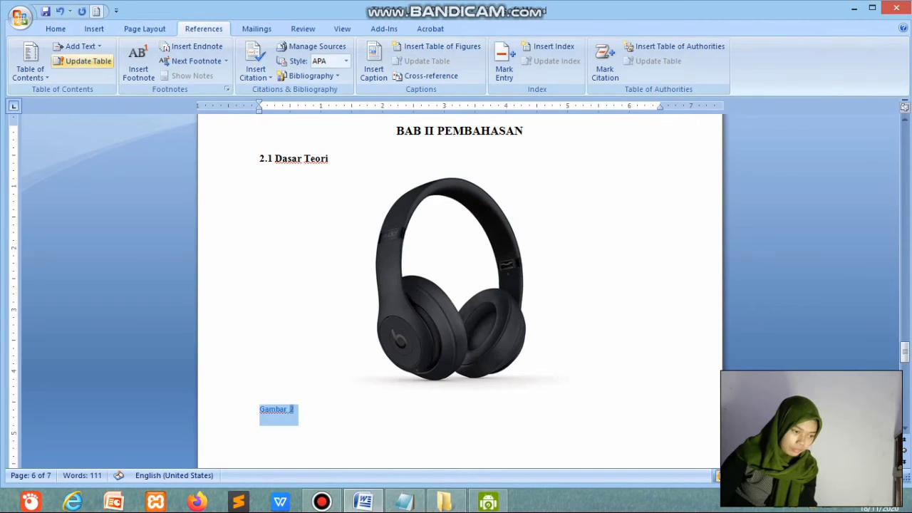
left_click(55, 28)
left_click(315, 70)
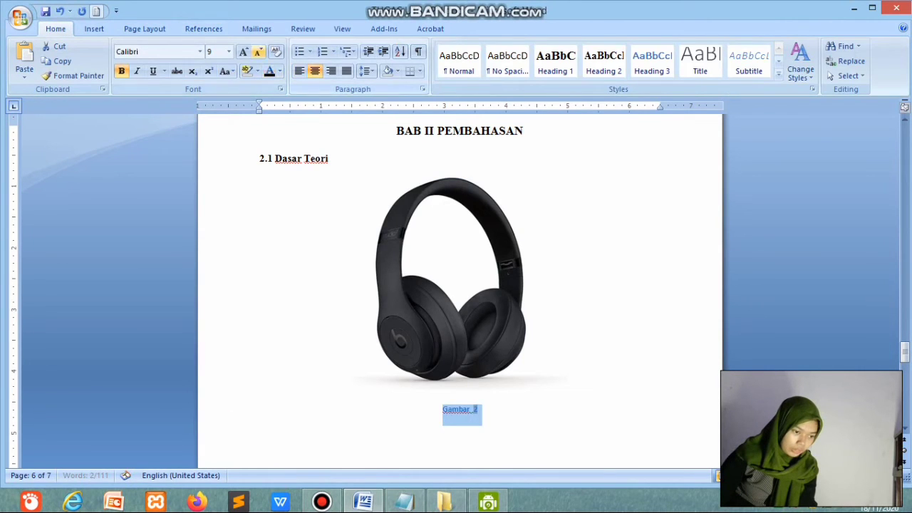
left_click(269, 71)
left_click(243, 52)
left_click(244, 52)
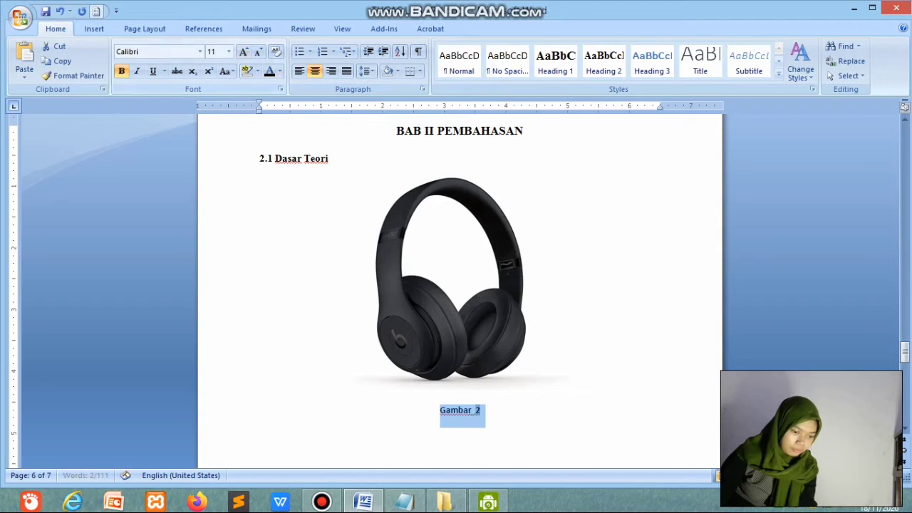
left_click(481, 411)
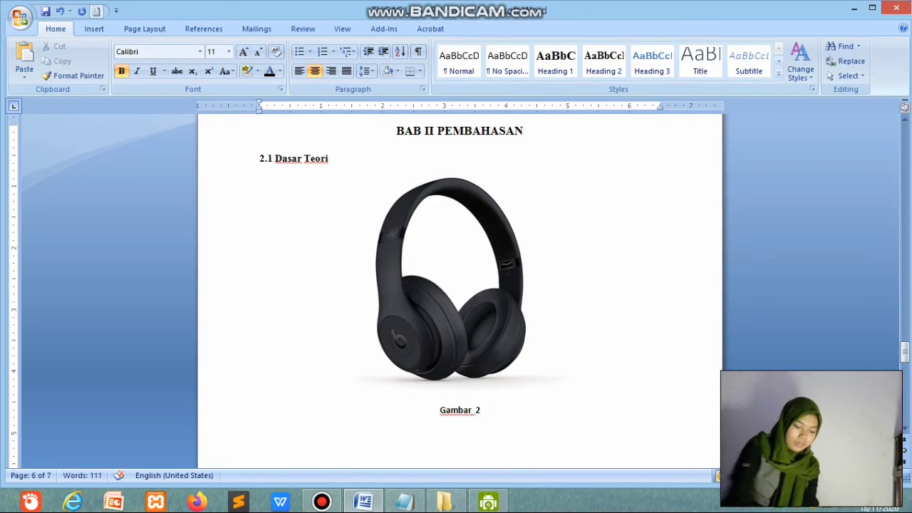
type(". Head")
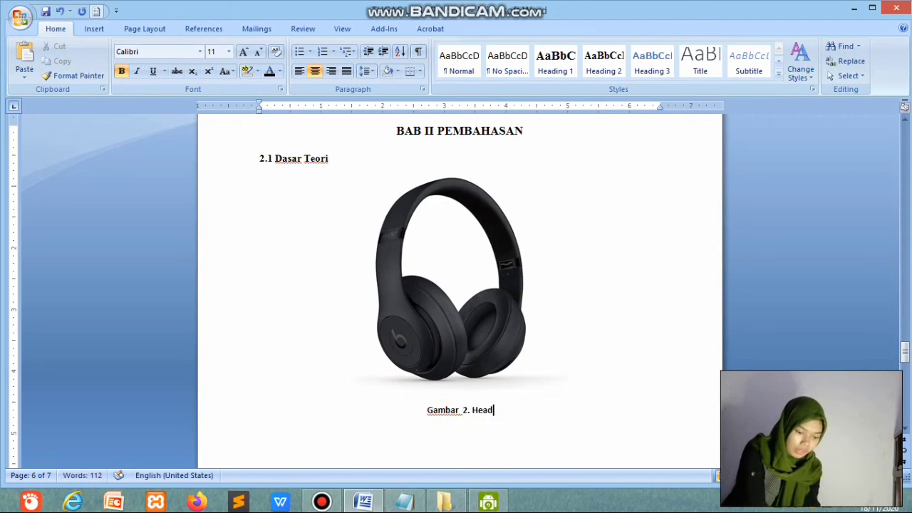
type("phone")
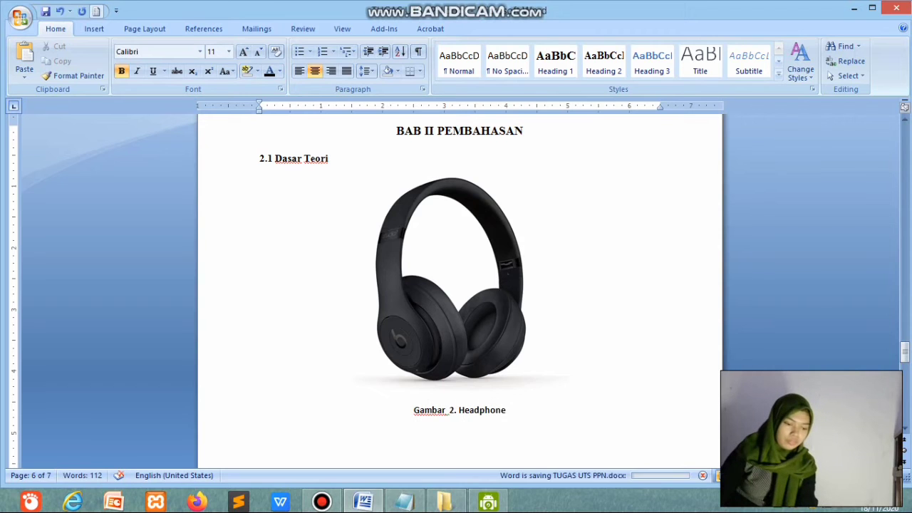
scroll(460, 318, "up", 20)
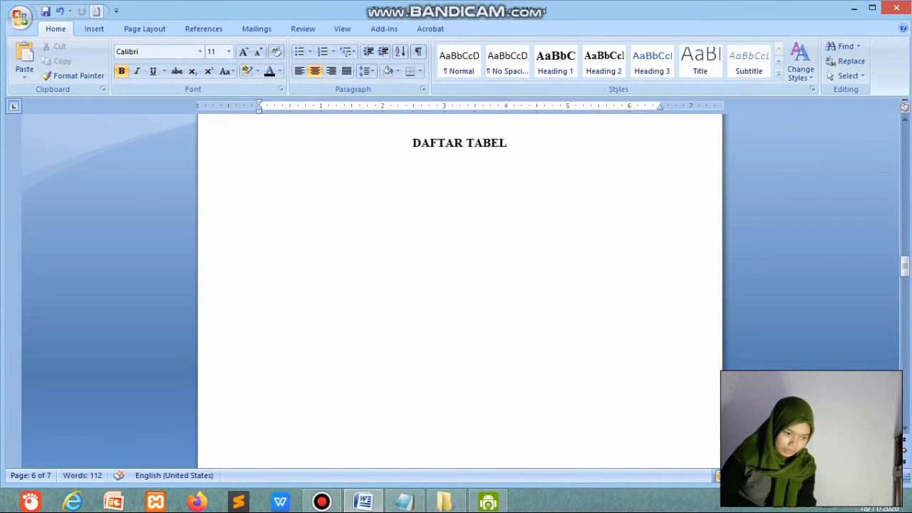
scroll(460, 293, "up", 13)
- Update the entire DAFTAR GAMBAR table of figures so Gambar 2. Headphone is listed
left_click(337, 266)
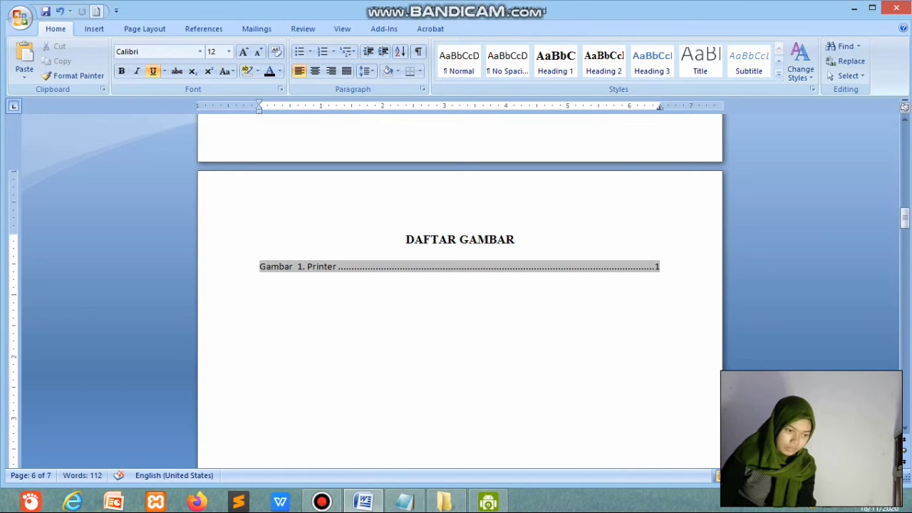
left_click(204, 28)
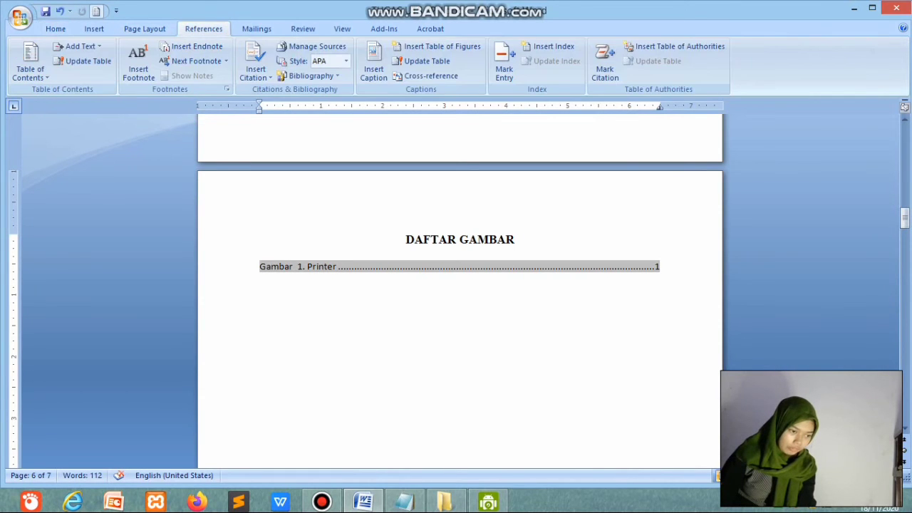
left_click(438, 46)
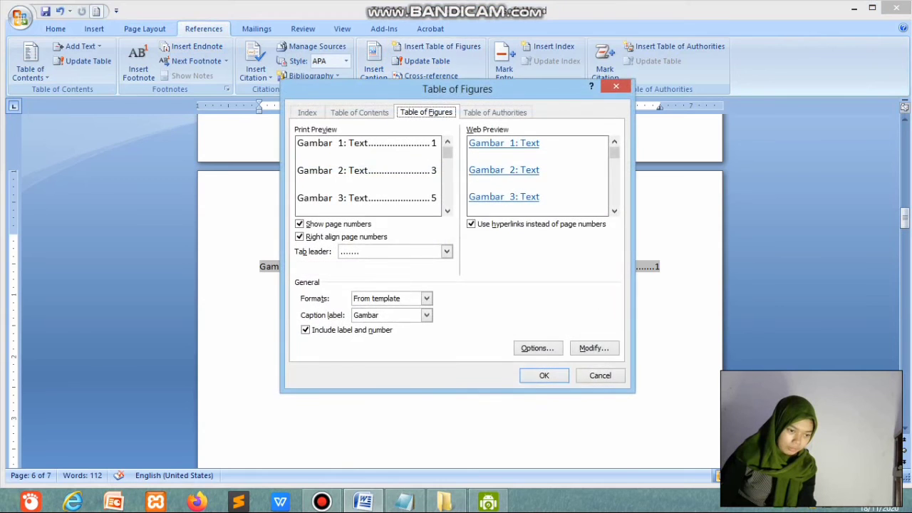
left_click(615, 87)
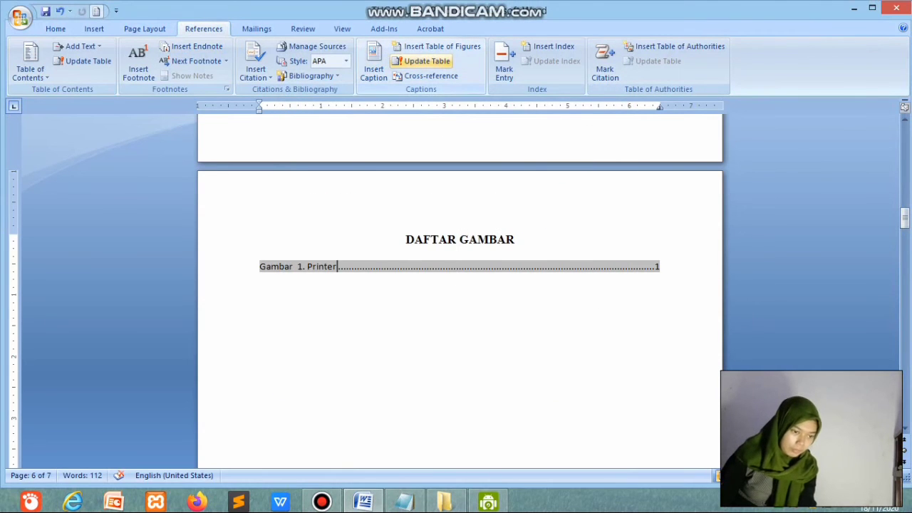
left_click(426, 61)
key("Return")
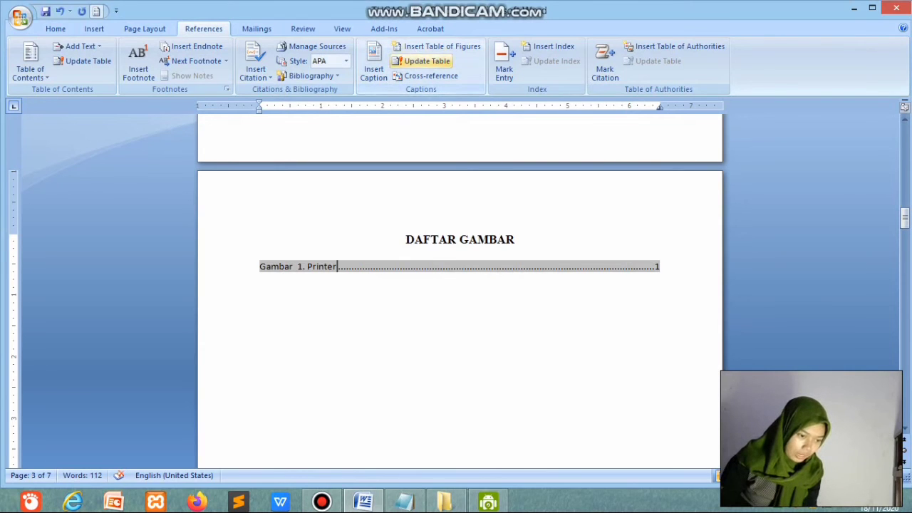
left_click(424, 62)
key("Down")
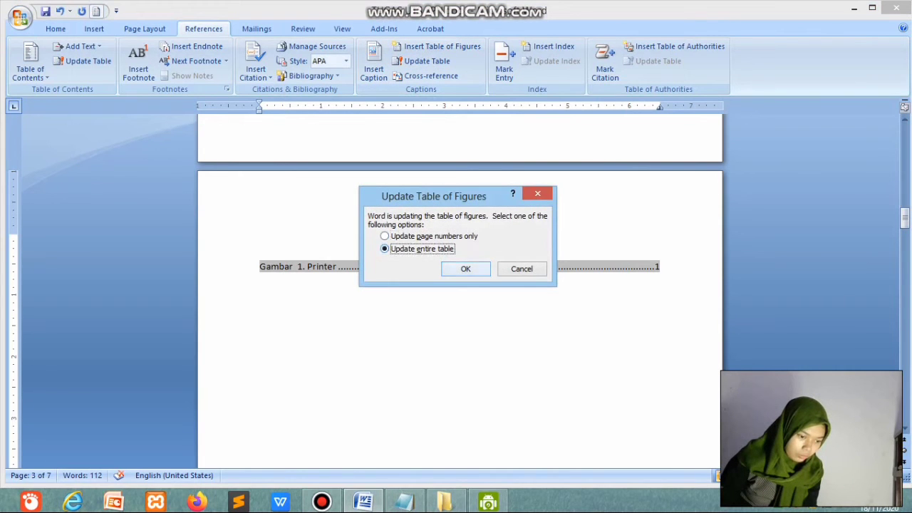
key("Return")
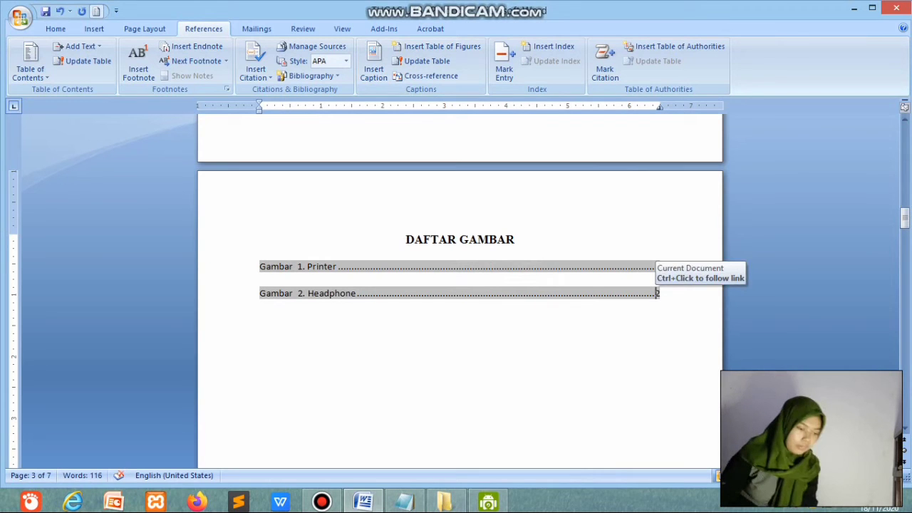
left_click(421, 62)
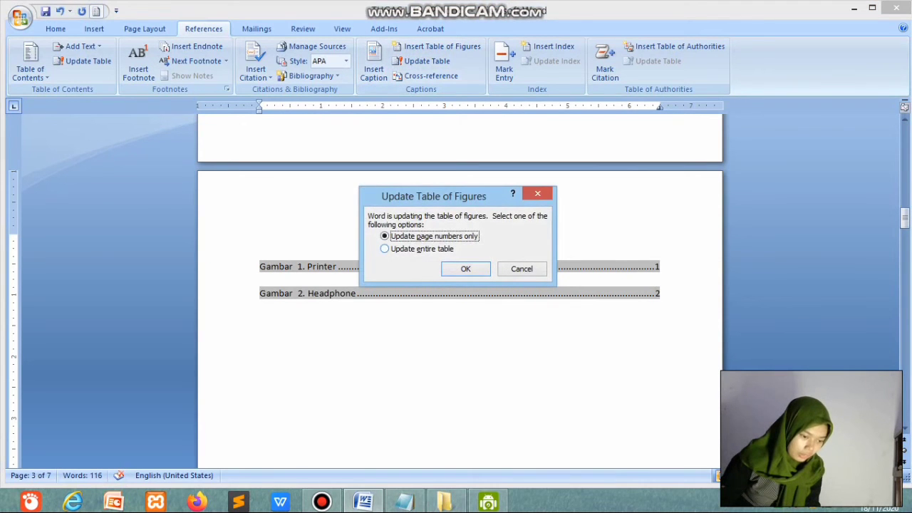
key("Down")
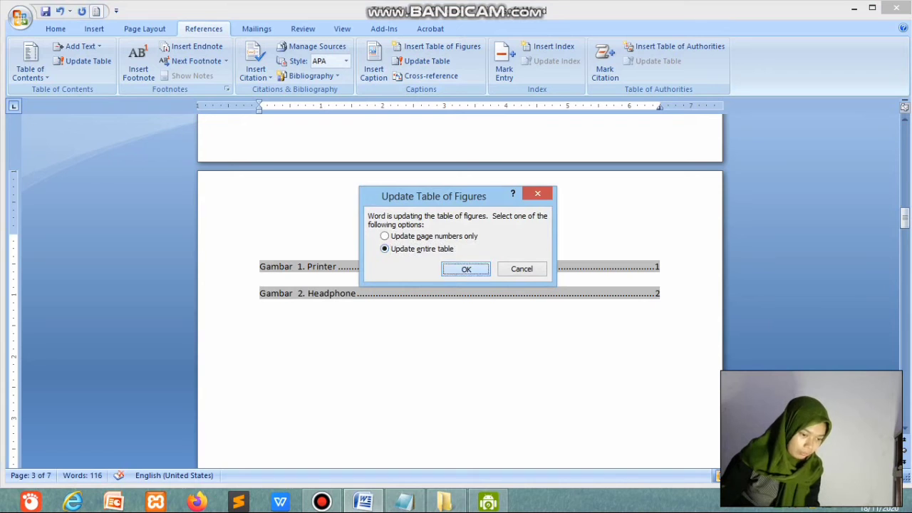
left_click(465, 269)
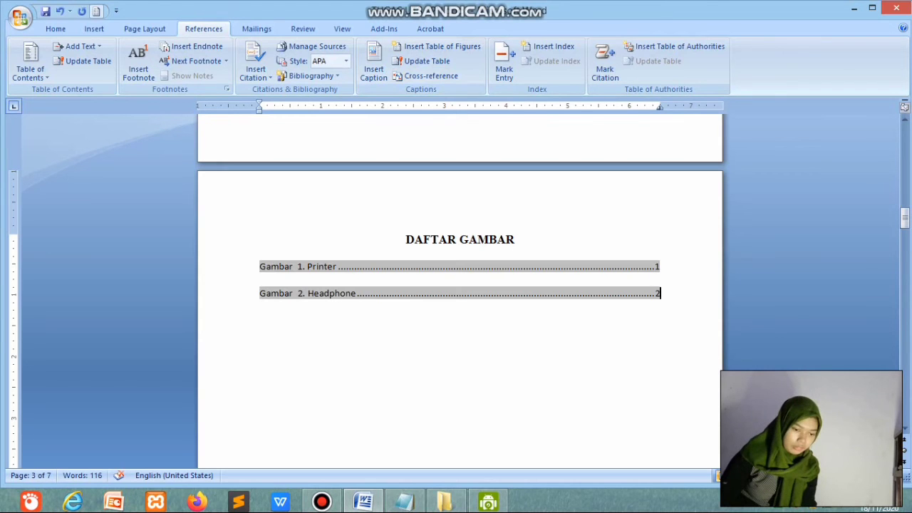
- Move below the figure list and scroll down to the empty DAFTAR TABEL page
left_click(261, 319)
scroll(460, 203, "down", 19)
scroll(460, 204, "up", 13)
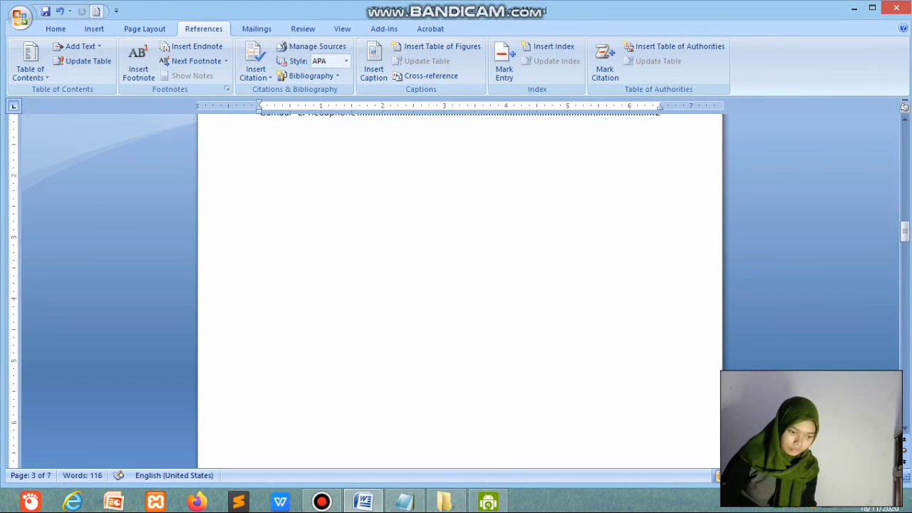
scroll(461, 285, "up", 6)
scroll(460, 284, "down", 19)
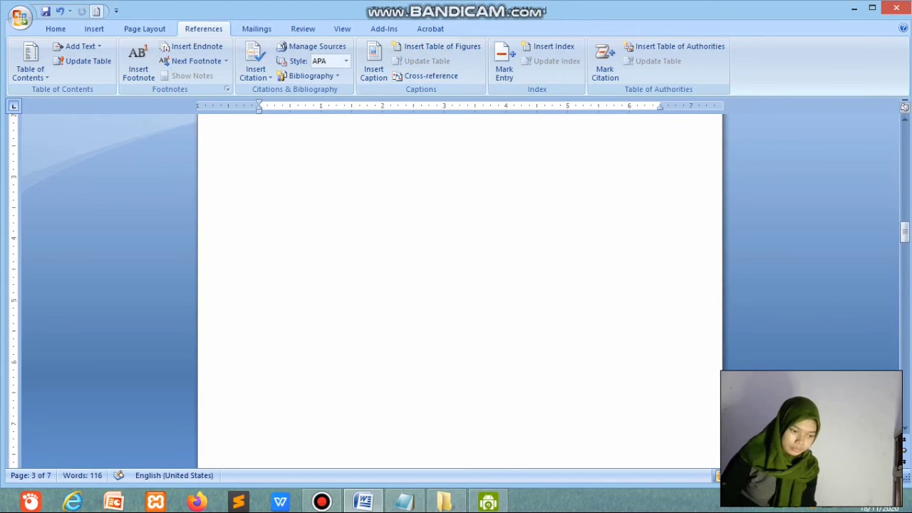
scroll(460, 354, "up", 8)
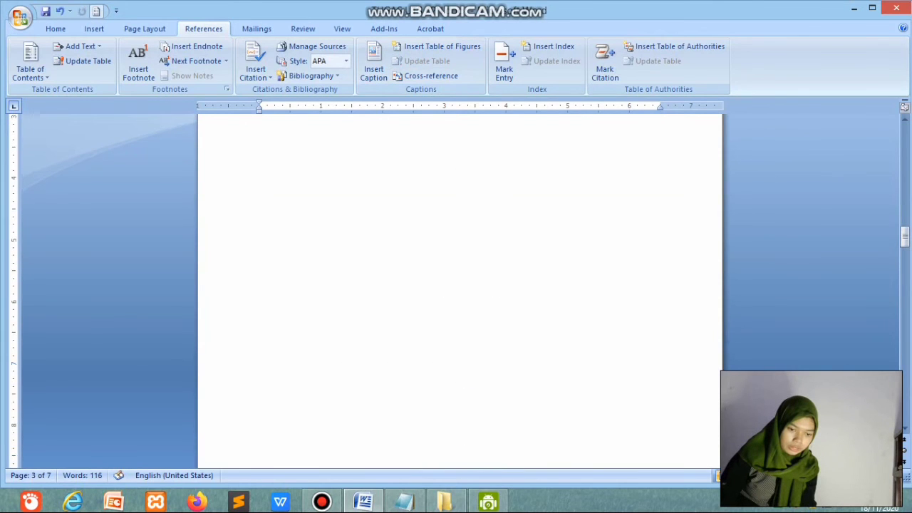
scroll(459, 385, "down", 1)
scroll(460, 385, "down", 6)
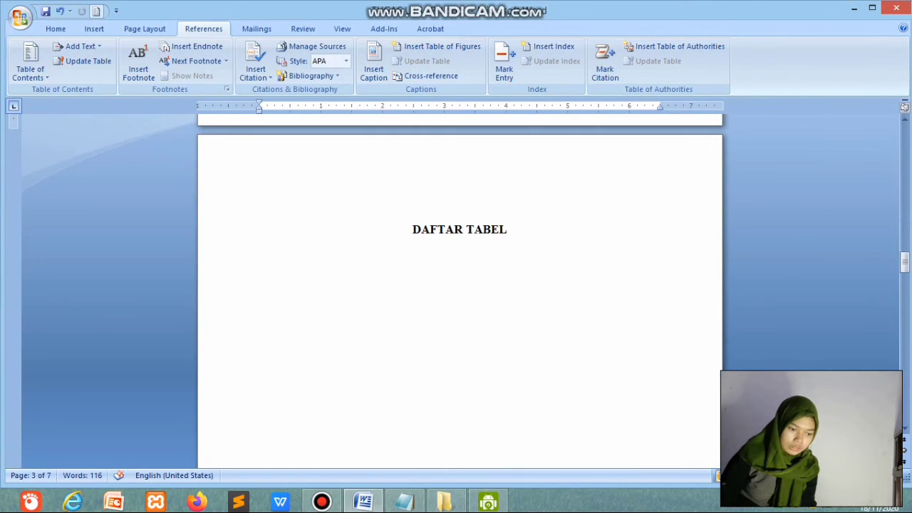
scroll(460, 384, "down", 15)
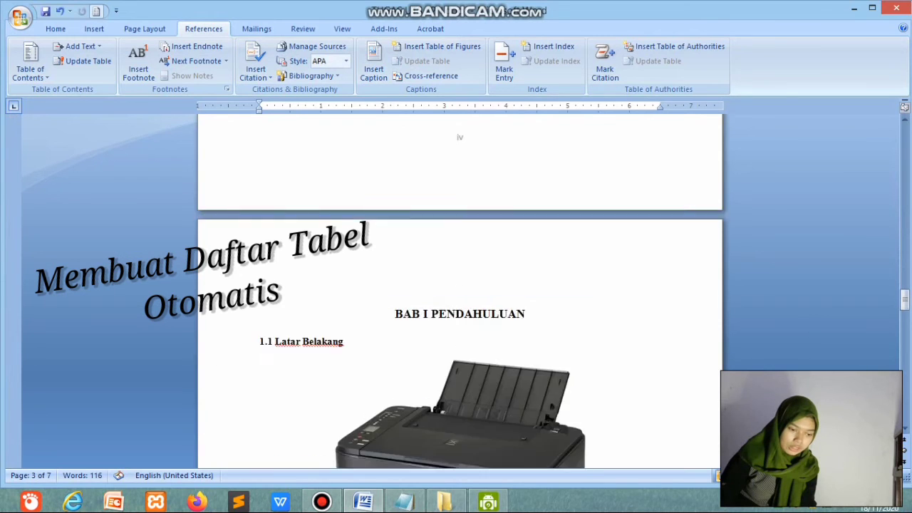
- Put the cursor on the empty line beneath the 'Gambar 1. Printer' caption on page 5
scroll(459, 342, "down", 15)
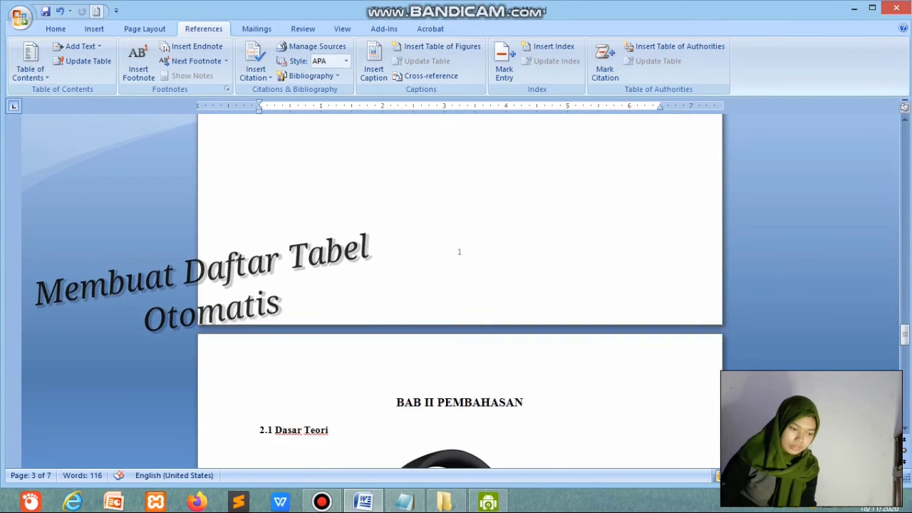
scroll(459, 290, "up", 7)
left_click(260, 290)
scroll(459, 290, "up", 4)
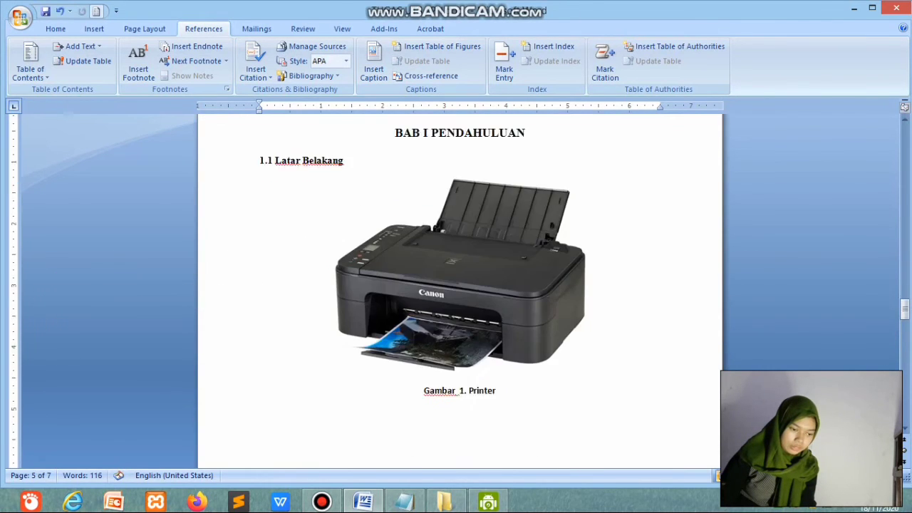
scroll(459, 290, "down", 3)
scroll(459, 290, "up", 5)
scroll(459, 290, "down", 4)
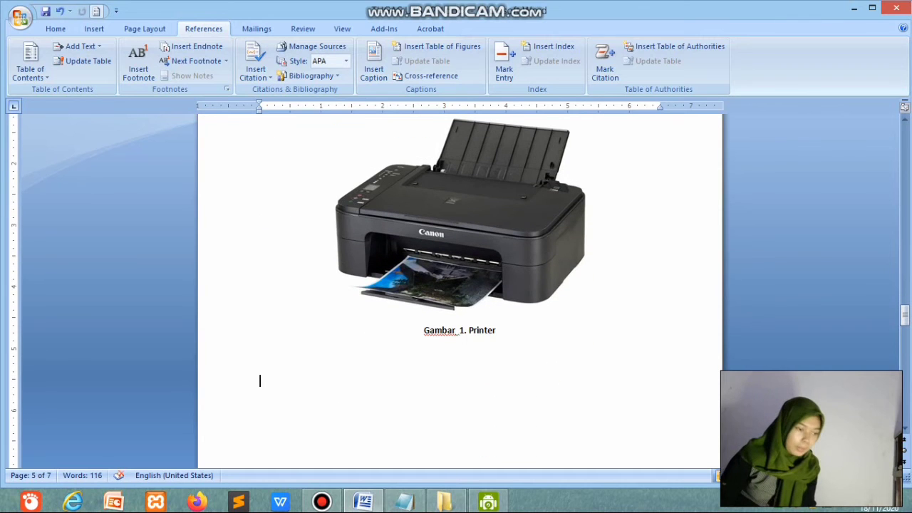
left_click(94, 28)
- Insert a 3x3 table below the caption with headers NO, NAMA and NP
left_click(117, 64)
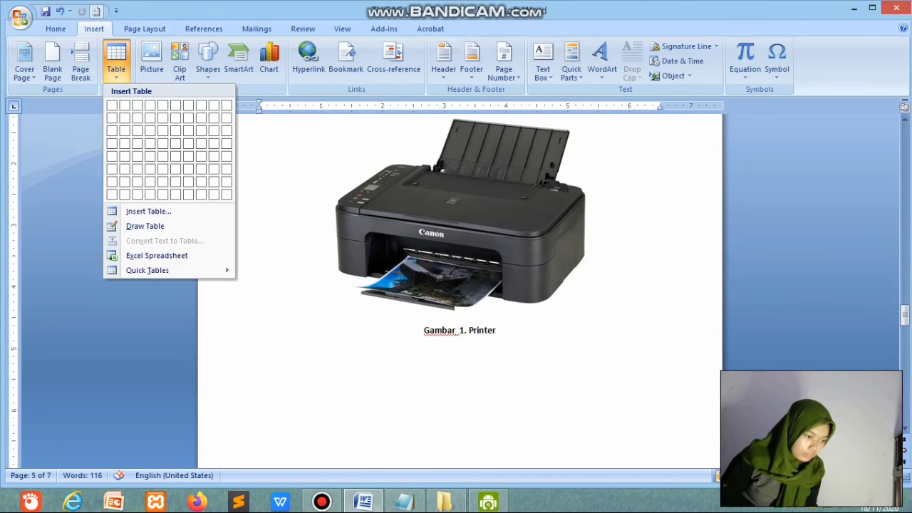
left_click(138, 130)
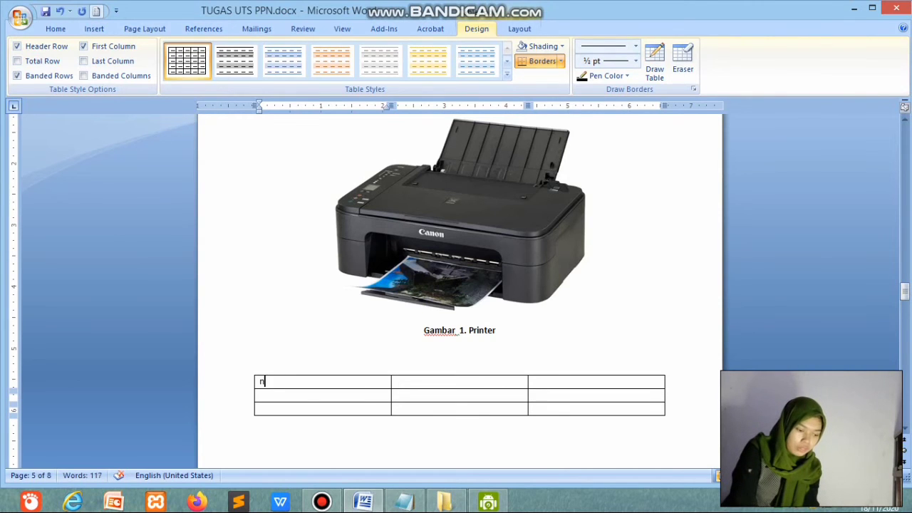
type("n")
key("BackSpace")
type("NO")
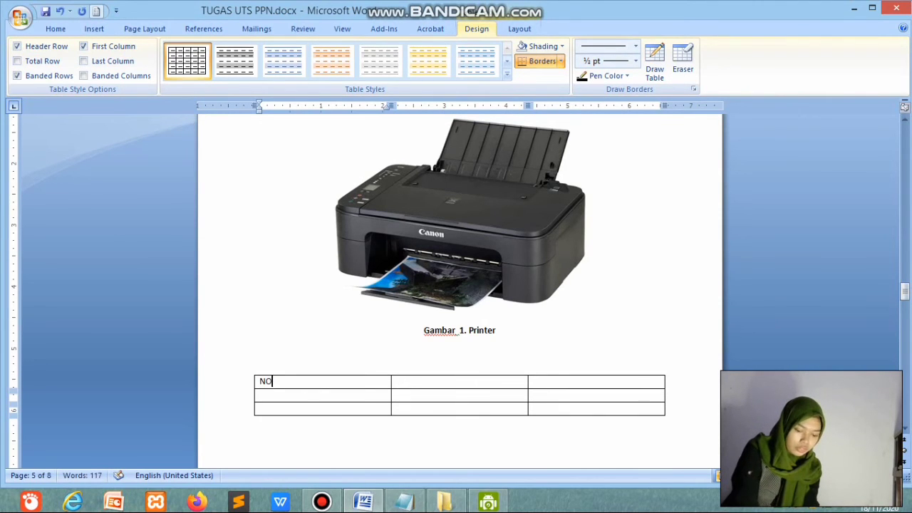
key("Tab")
type("NAMA")
key("Down")
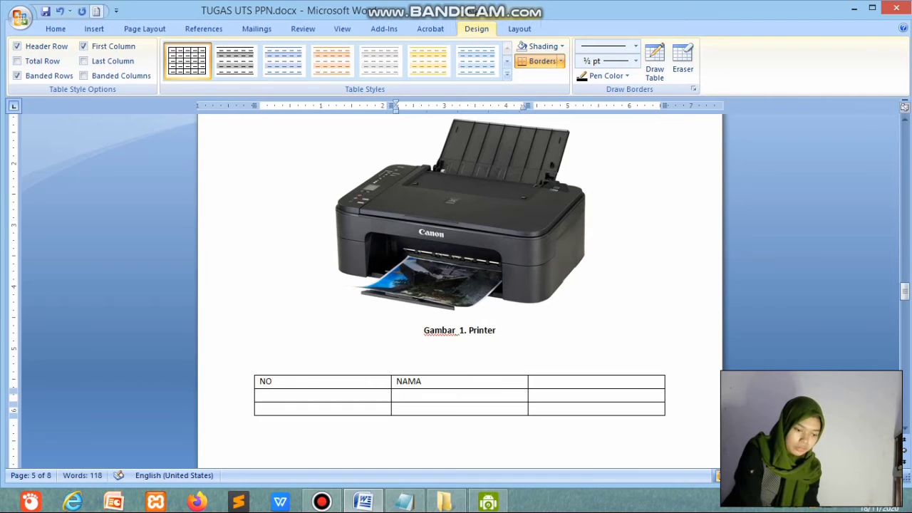
key("Right")
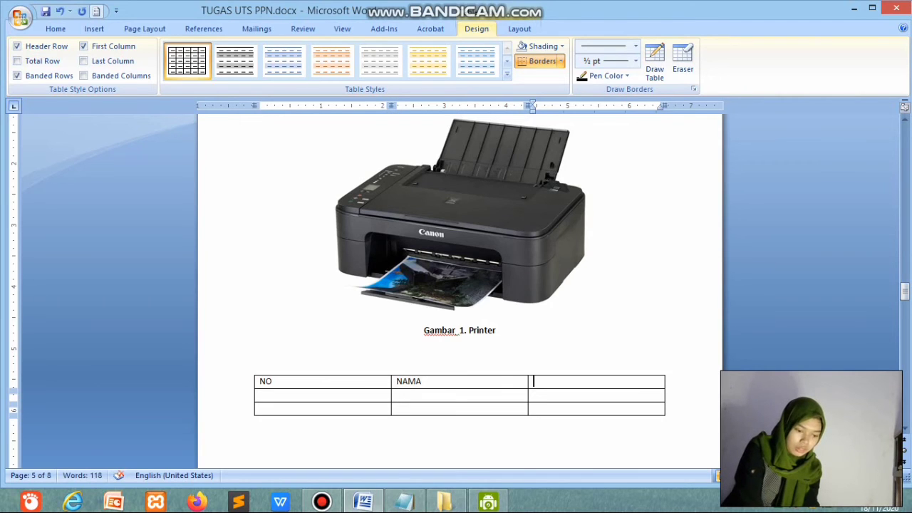
type("NP")
- Fill the two student rows with their row number, name and NPM values
key("Left")
key("Left")
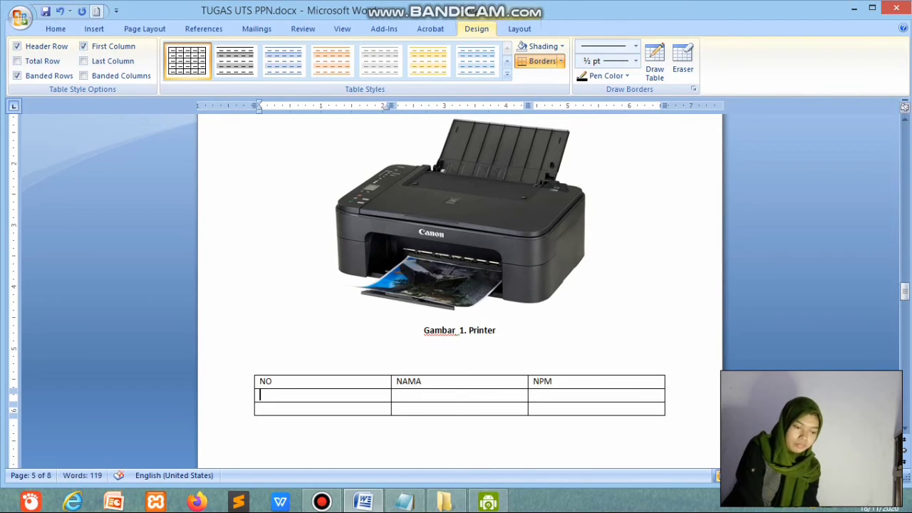
key("Right")
type("AUDY")
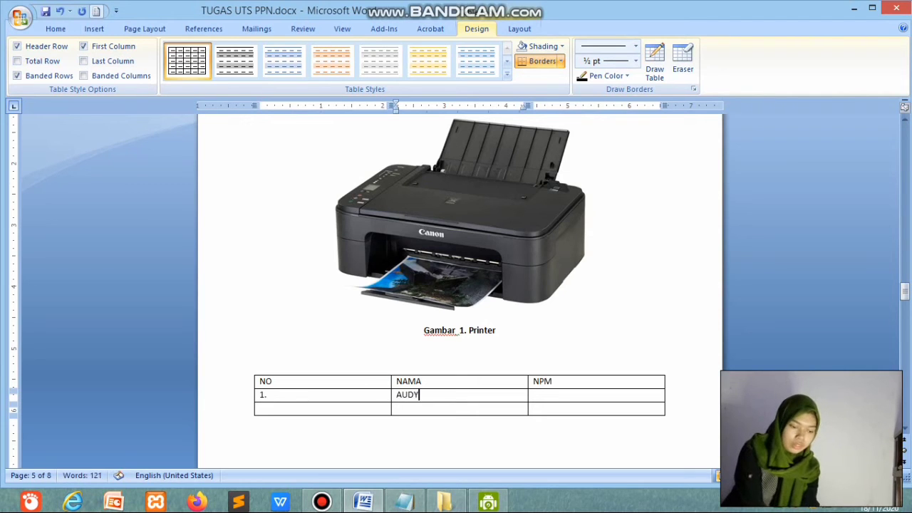
key("Tab")
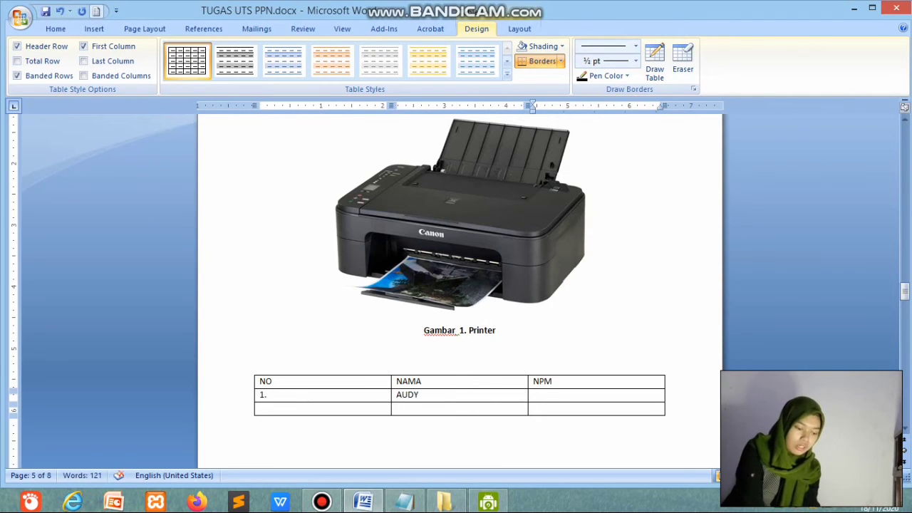
type("201001007")
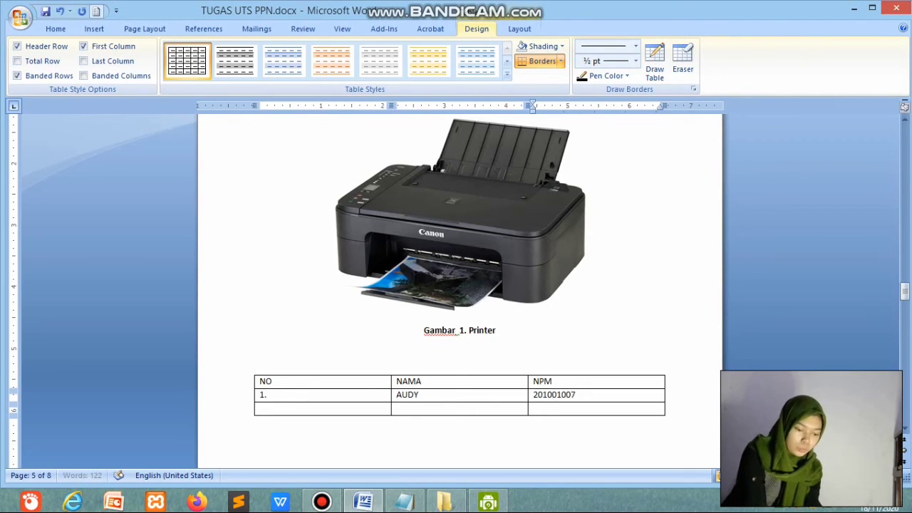
key("Left")
key("Left")
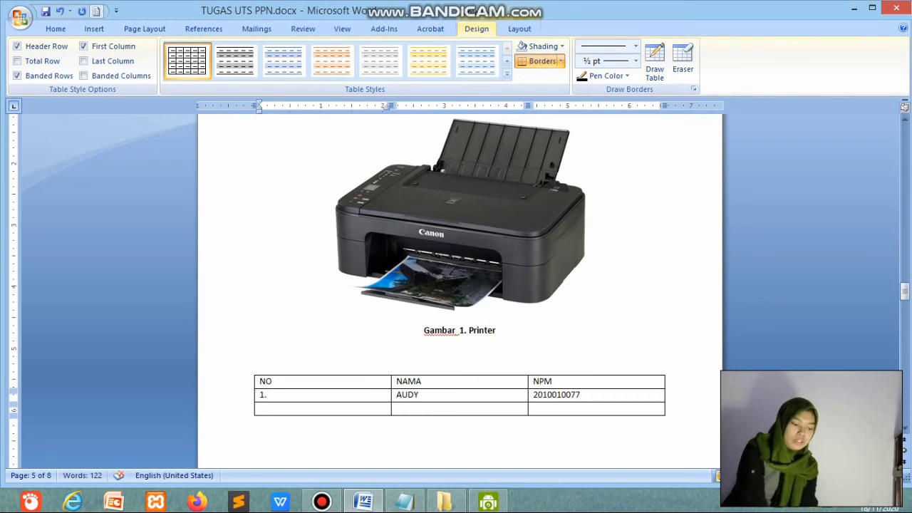
type("2.")
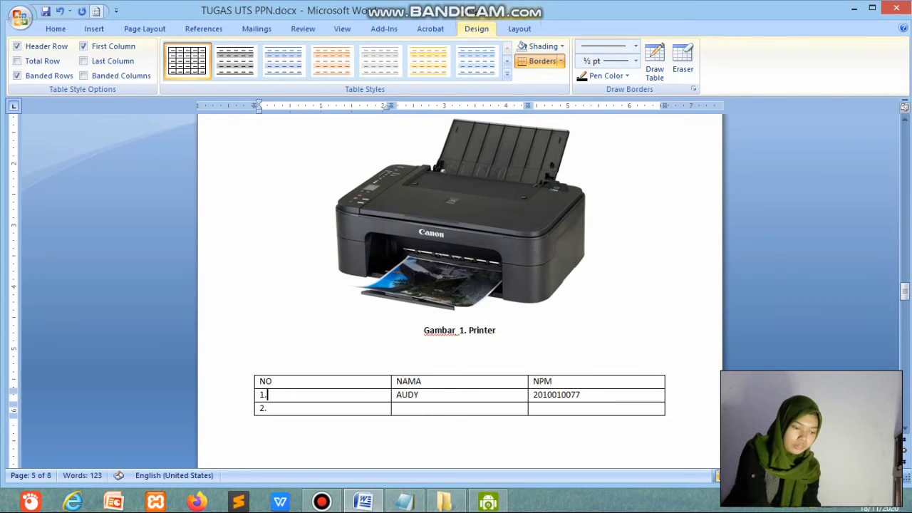
key("Right")
type("P")
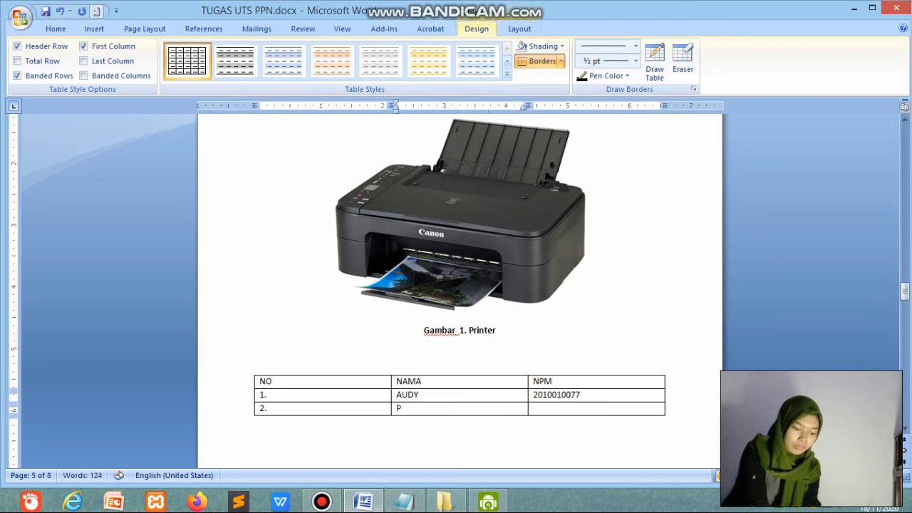
type("UTRI")
key("Tab")
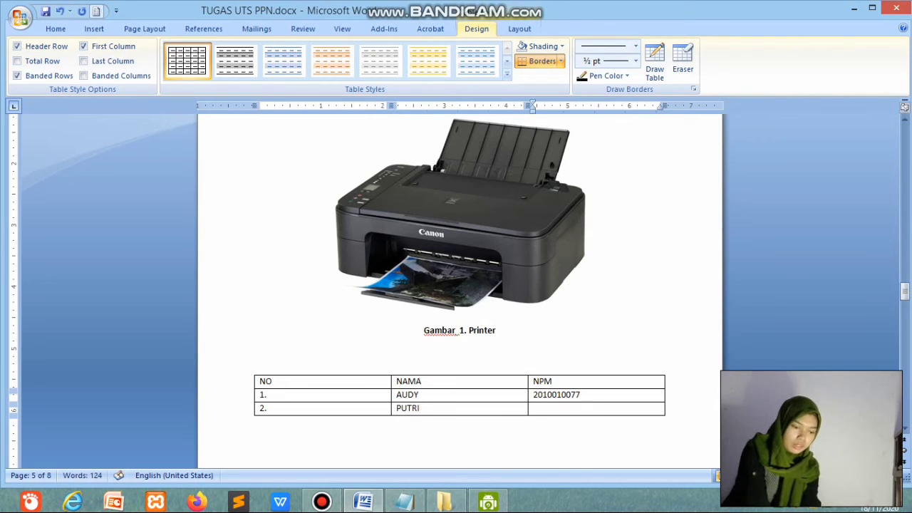
type("2010000000")
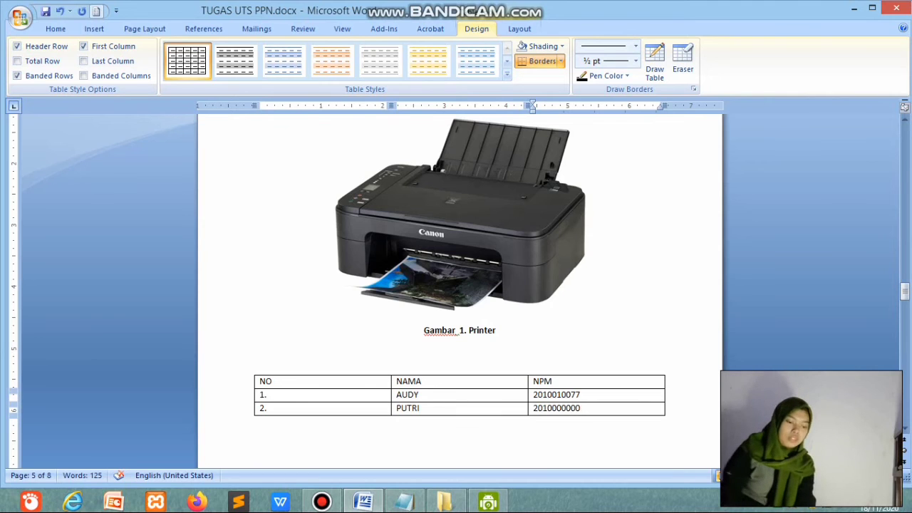
- Centre all table text, add an empty row after the last row, and exit the table
left_click_drag(270, 381, 626, 409)
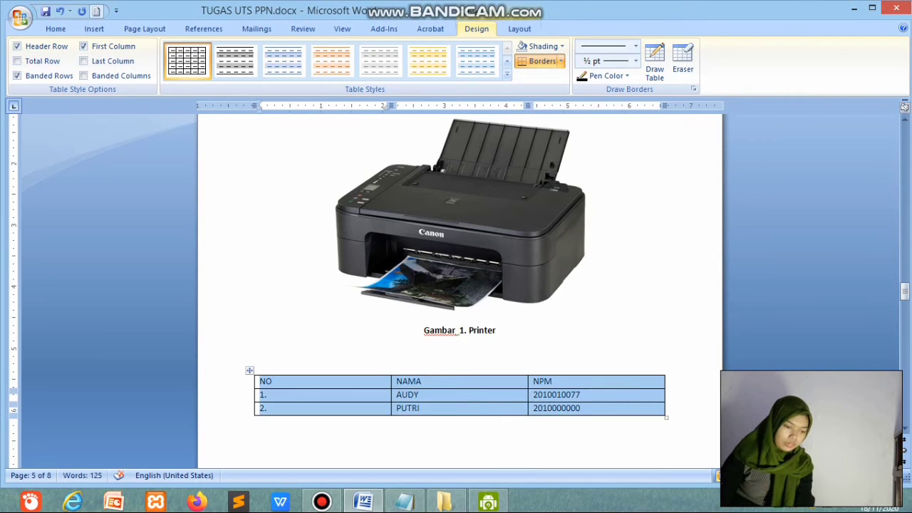
left_click(55, 28)
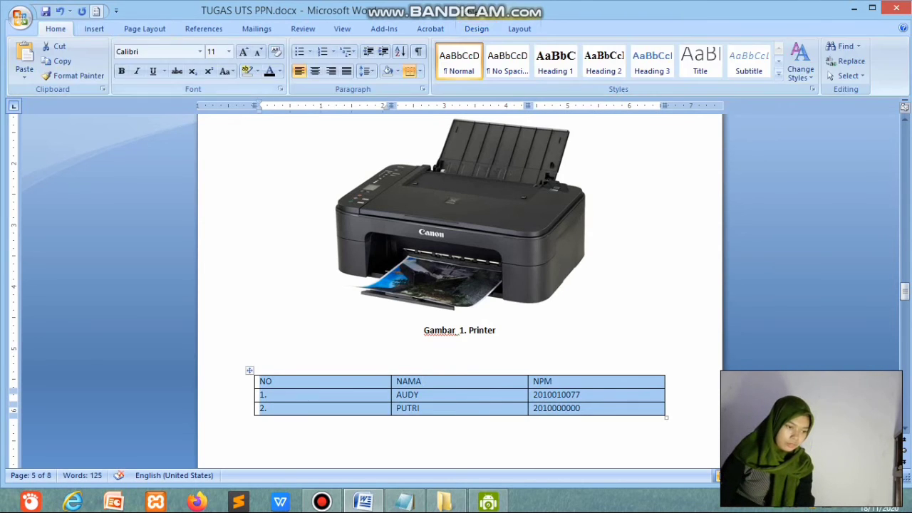
left_click(314, 71)
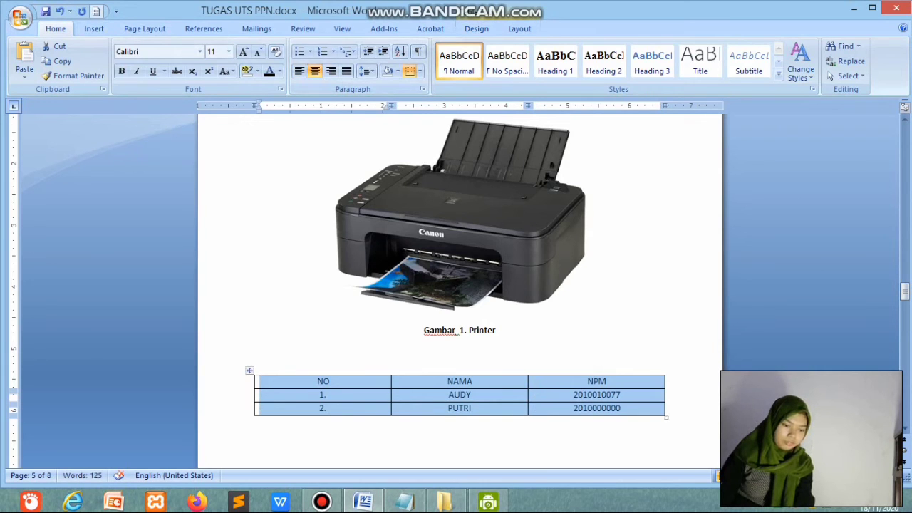
left_click(668, 409)
key("Return")
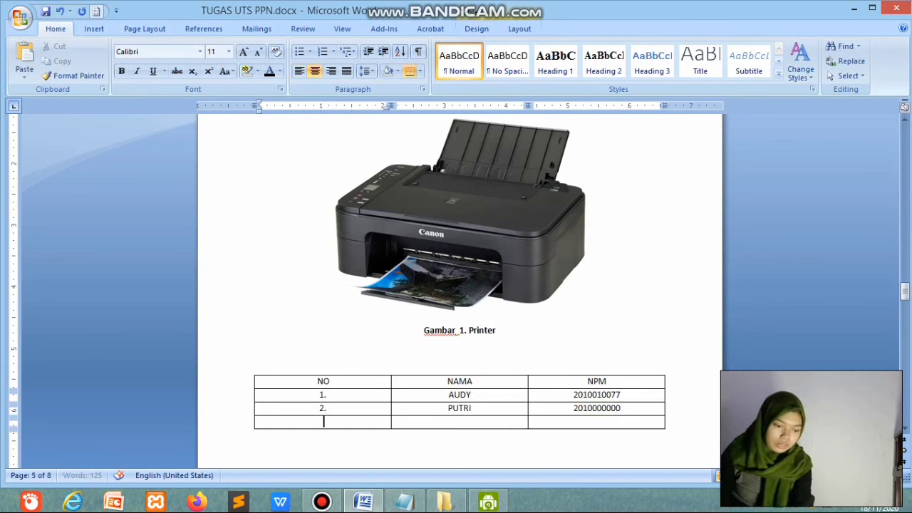
key("Down")
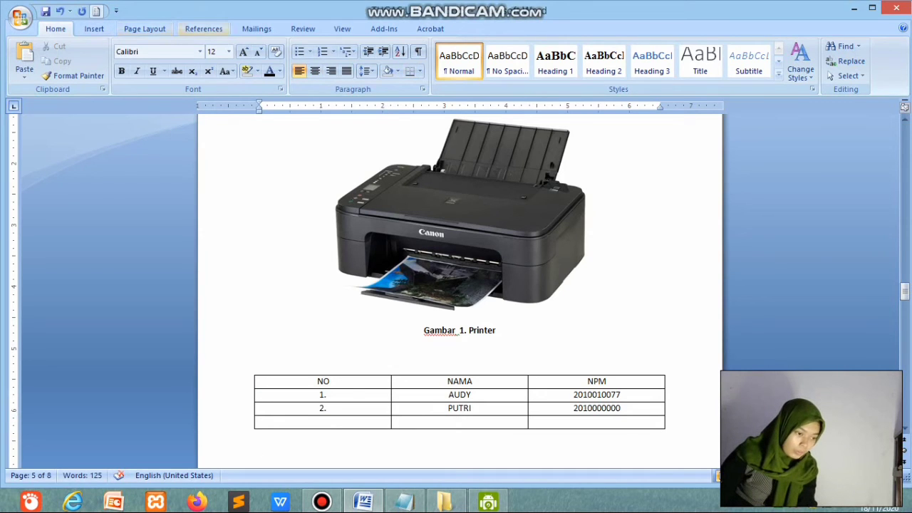
left_click(204, 29)
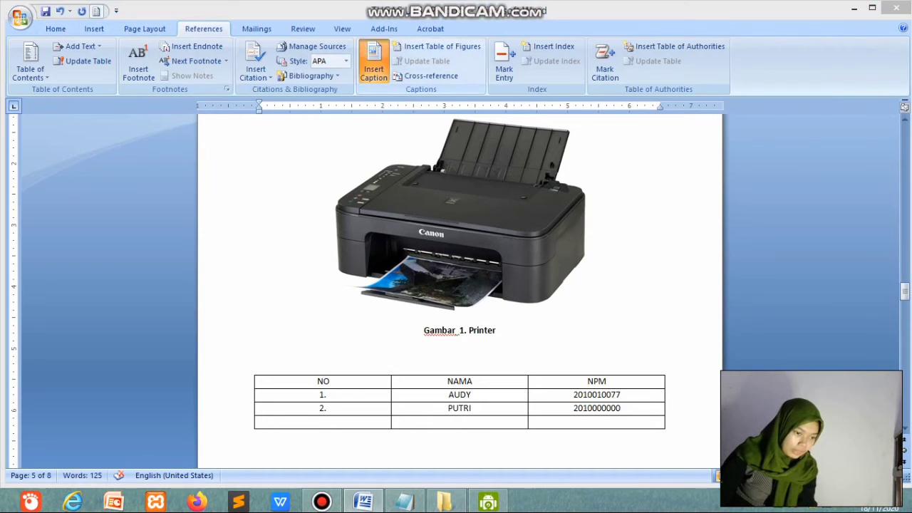
- Insert a 'Tabel 1' caption below the table, centred and enlarged to size 11
left_click(374, 65)
left_click(547, 225)
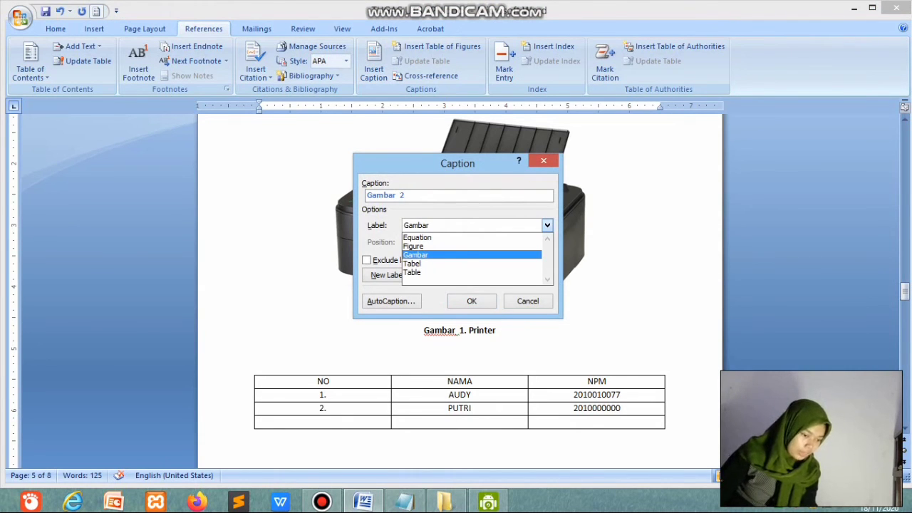
left_click(443, 263)
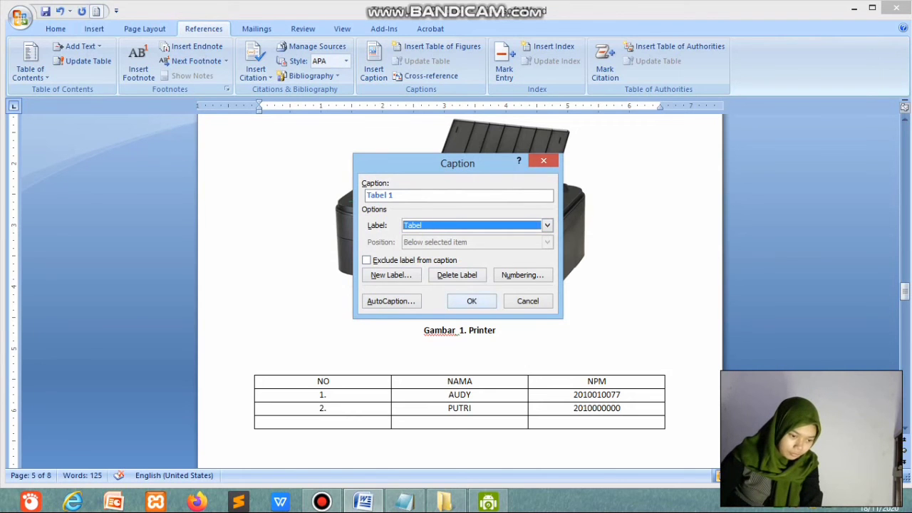
key("Return")
left_click(243, 386)
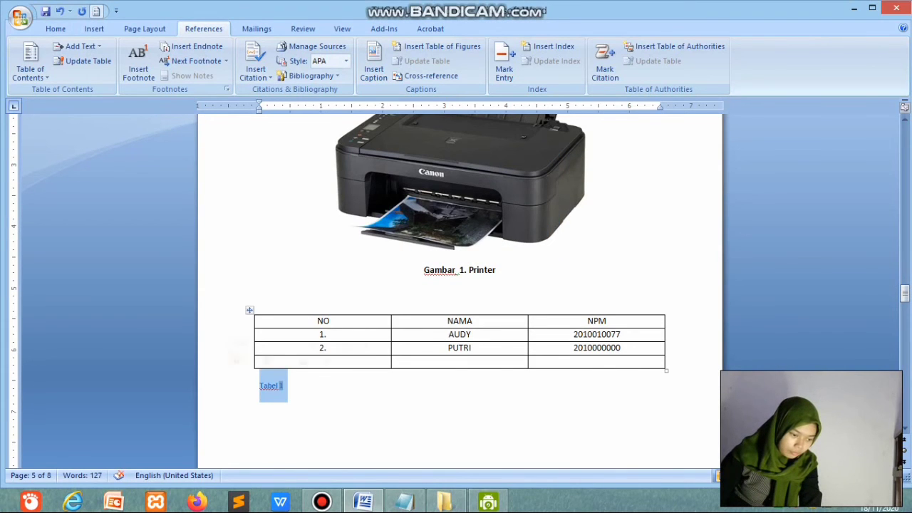
left_click(56, 29)
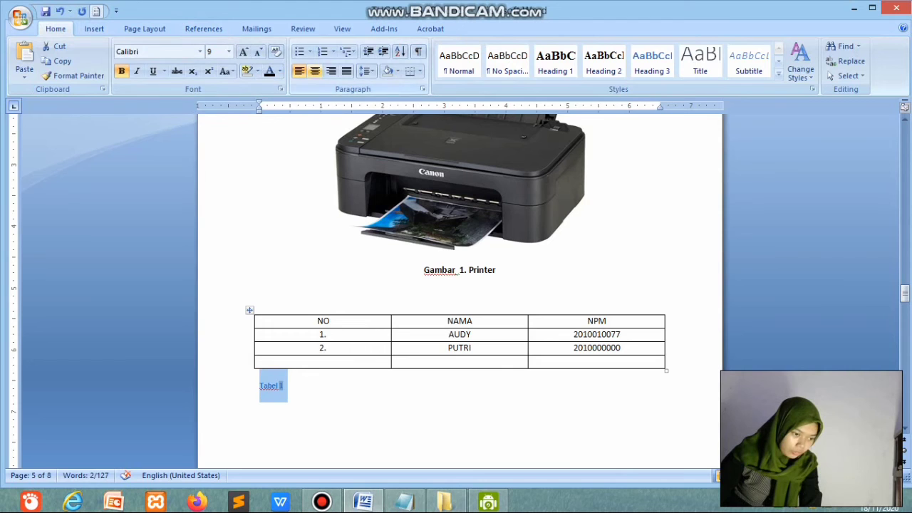
left_click(315, 71)
left_click(243, 51)
left_click(244, 51)
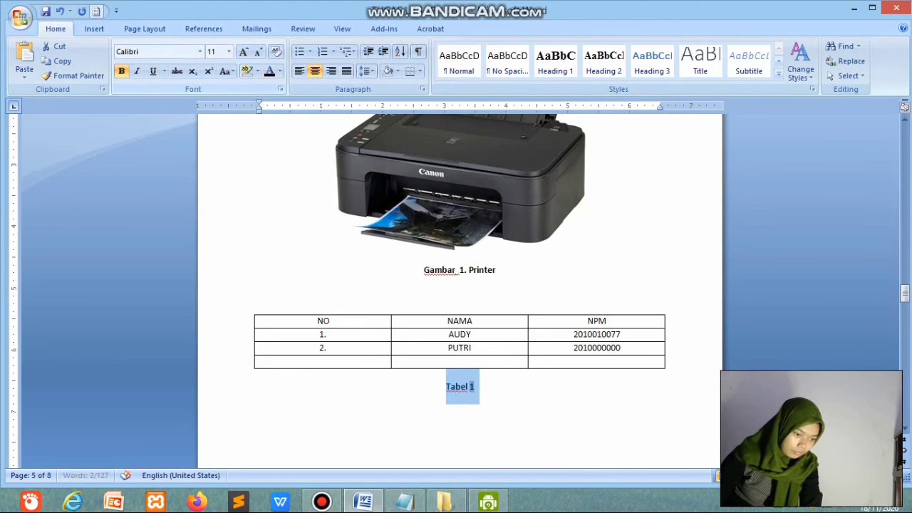
- Complete the caption text as 'Tabel 1. Data Mahasiswa'
left_click(475, 386)
type(". ")
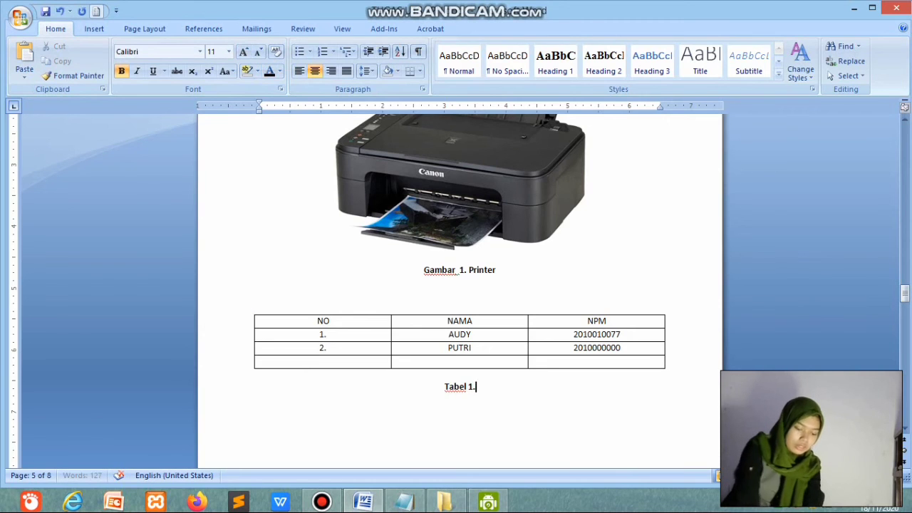
type("dATA")
key("BackSpace")
key("BackSpace")
key("BackSpace")
key("BackSpace")
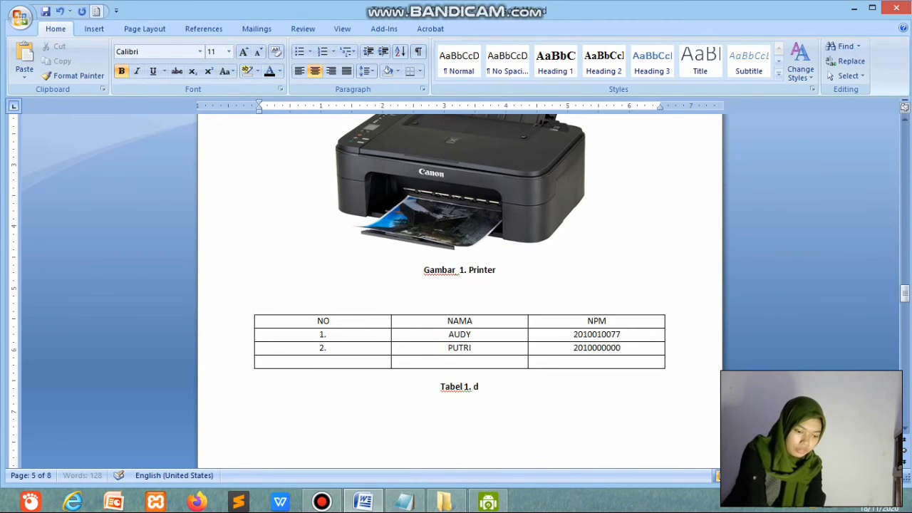
type("Data Ma")
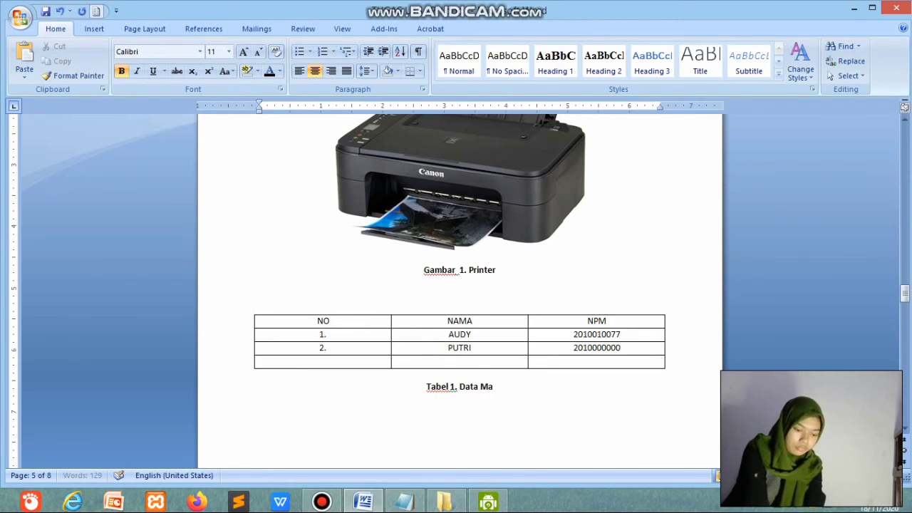
type("hasiswa")
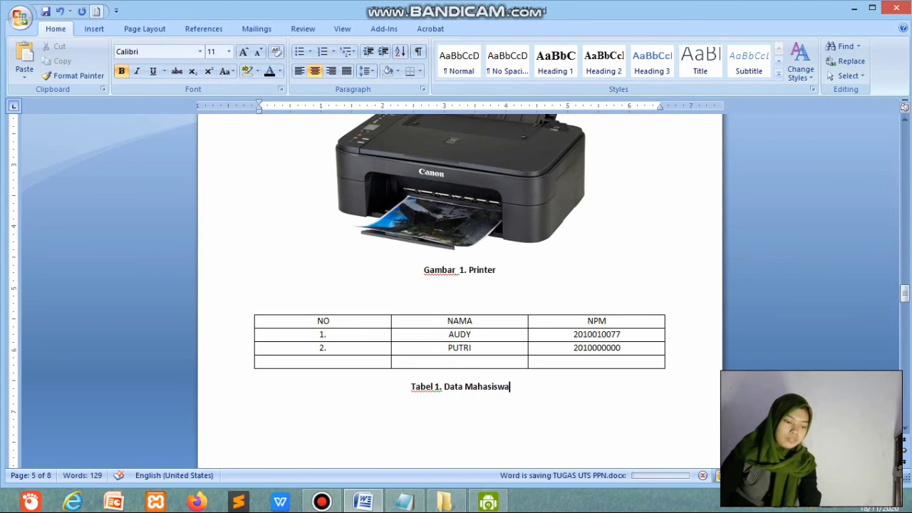
scroll(459, 234, "up", 15)
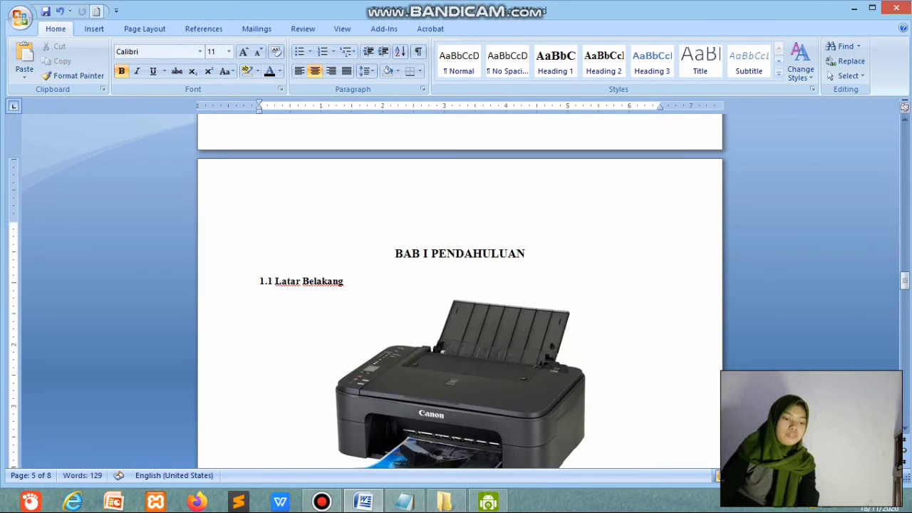
- Insert a table of figures with caption label Tabel under the DAFTAR TABEL heading
scroll(459, 234, "down", 5)
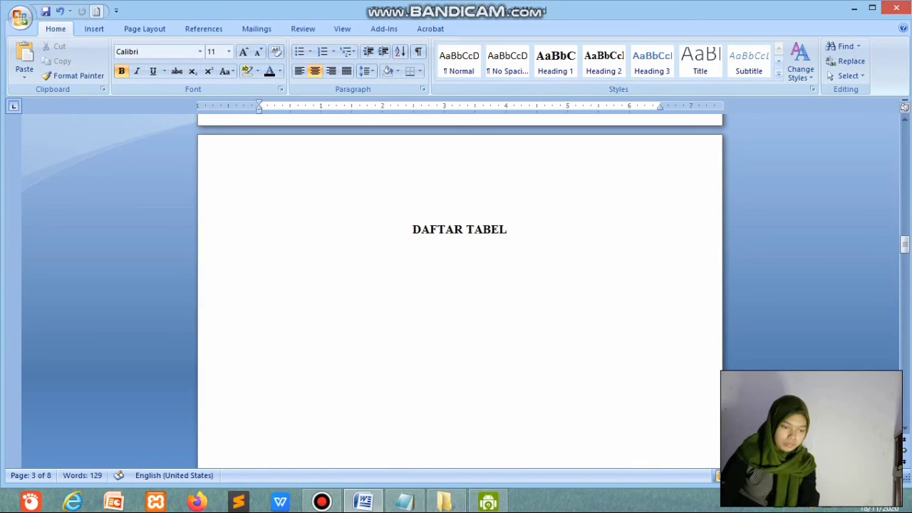
left_click(260, 257)
left_click(144, 29)
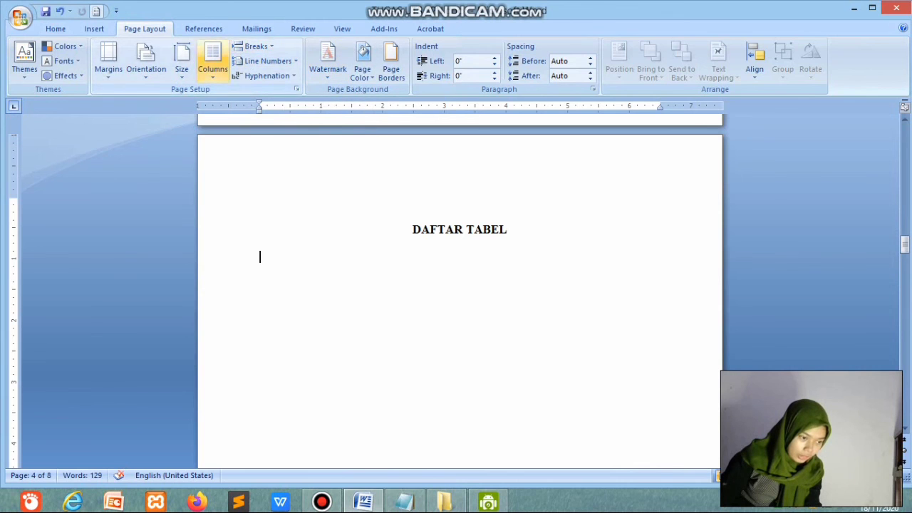
left_click(204, 29)
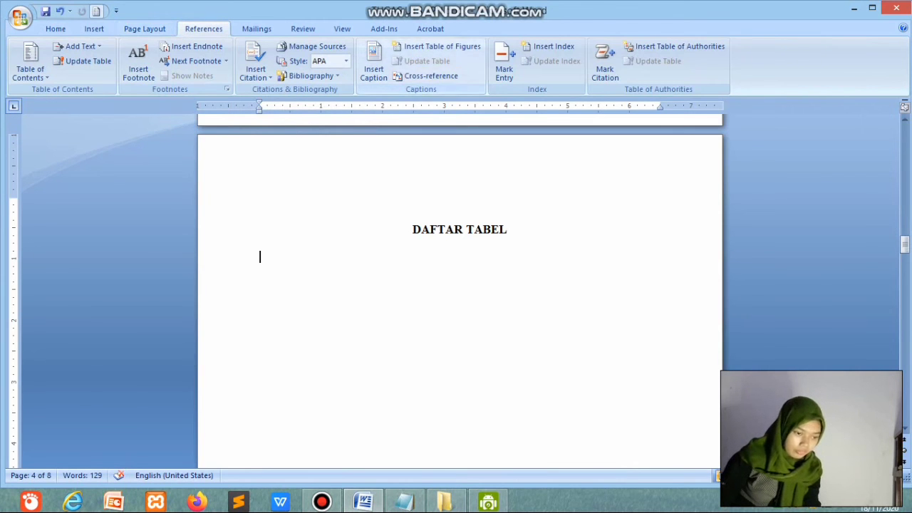
left_click(436, 47)
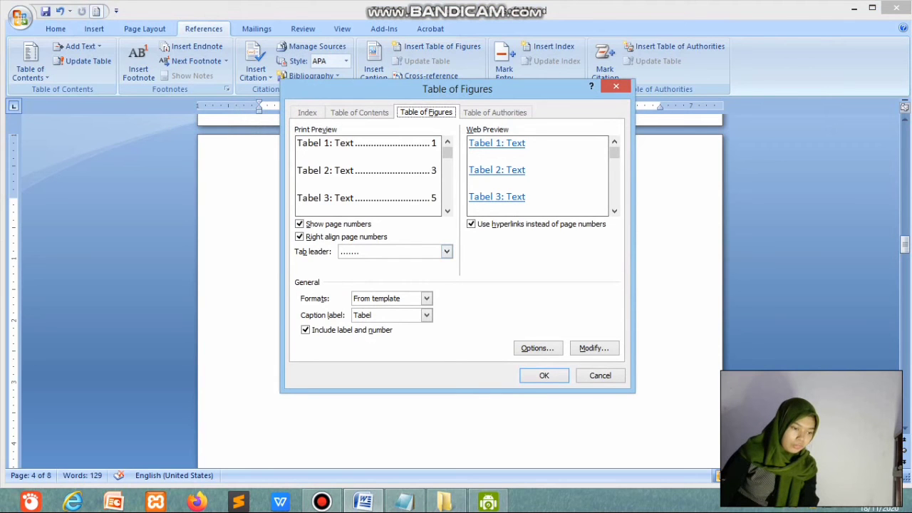
left_click(543, 375)
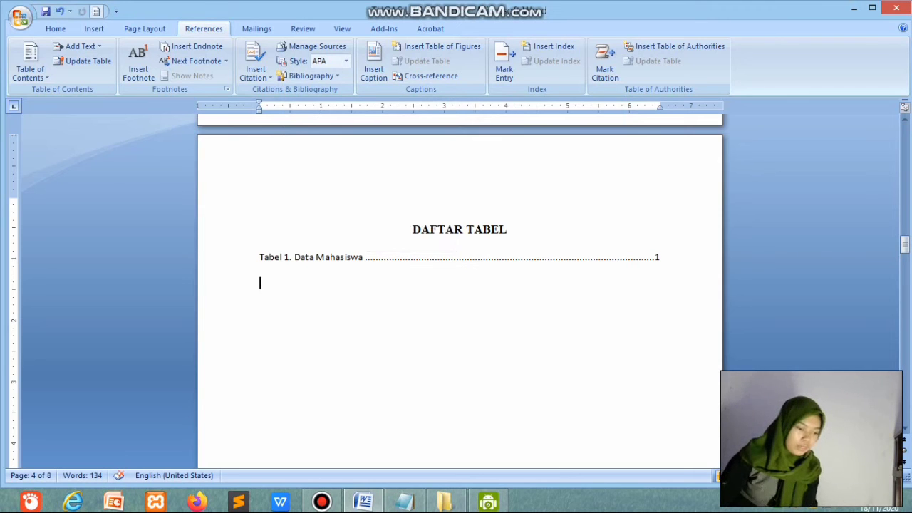
- Backspace away the empty lines directly above the BAB II PEMBAHASAN heading
scroll(458, 317, "down", 15)
scroll(458, 317, "down", 10)
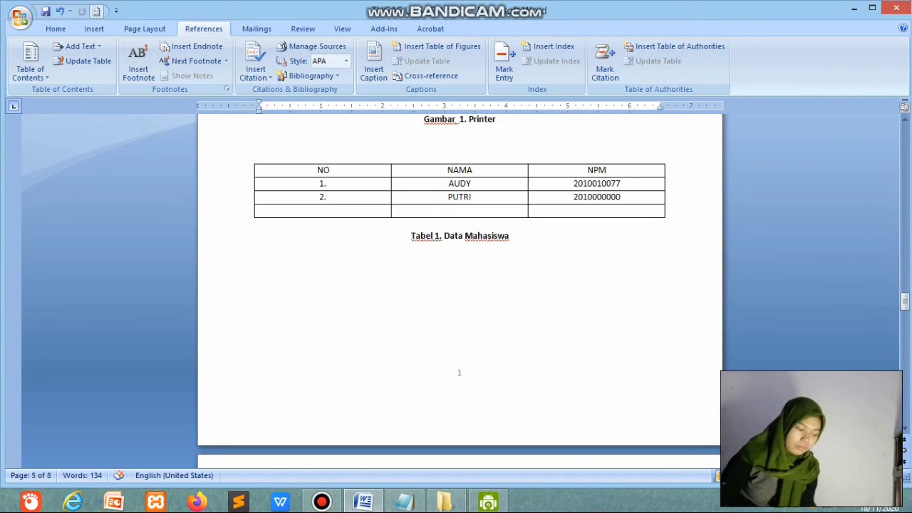
scroll(458, 317, "down", 10)
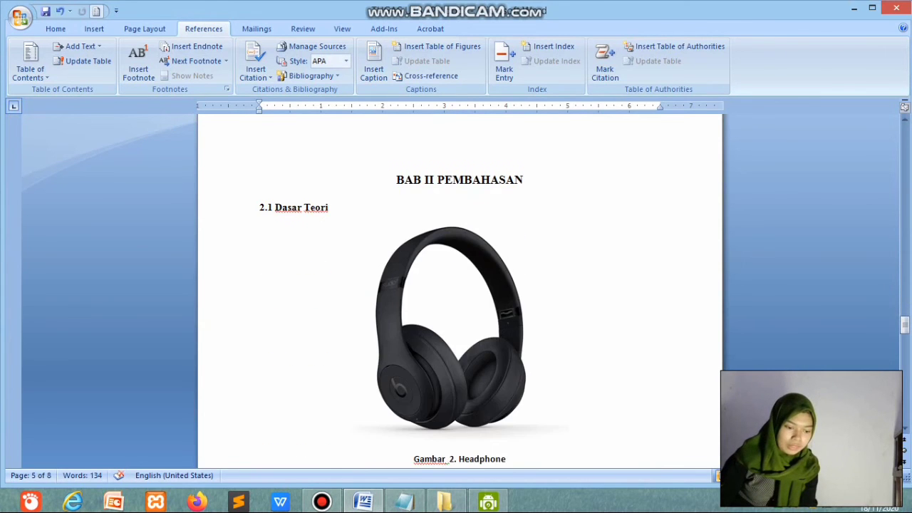
scroll(458, 317, "up", 3)
left_click(260, 273)
key("BackSpace")
key("BackSpace")
key("BackSpace")
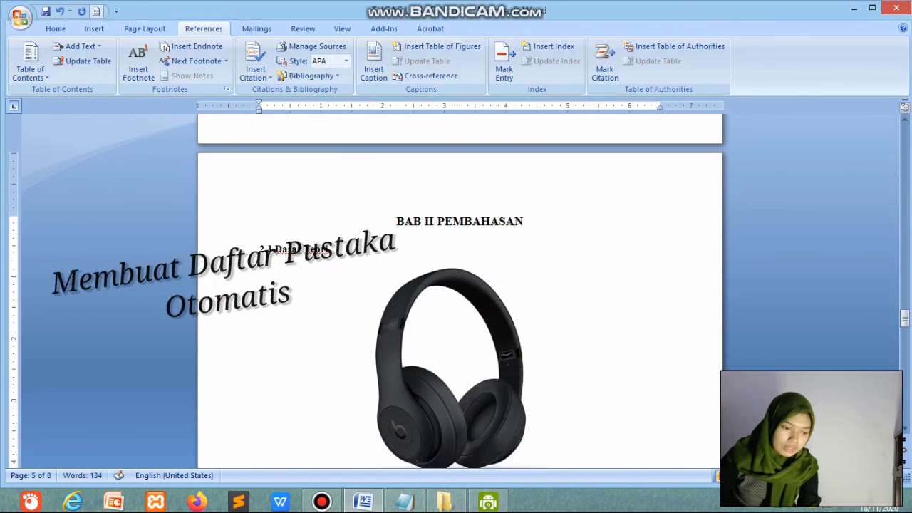
scroll(259, 249, "down", 8)
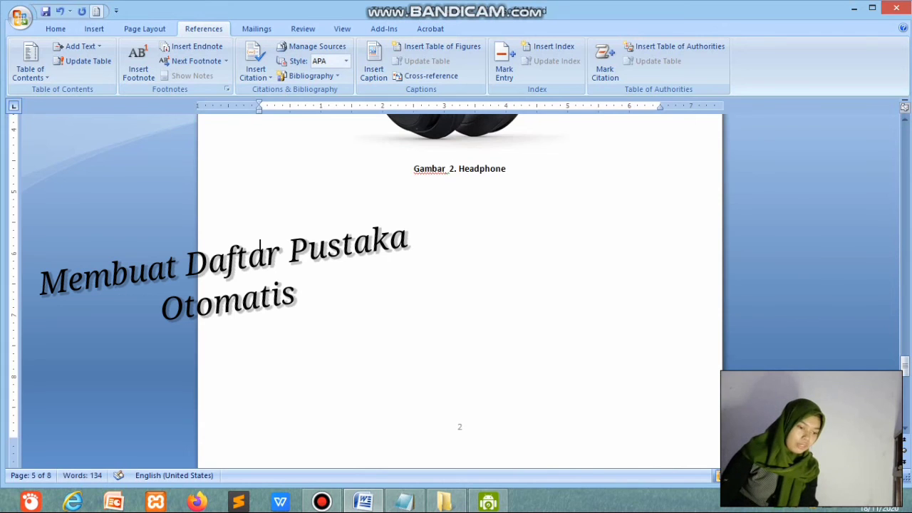
scroll(259, 250, "up", 8)
scroll(260, 249, "down", 15)
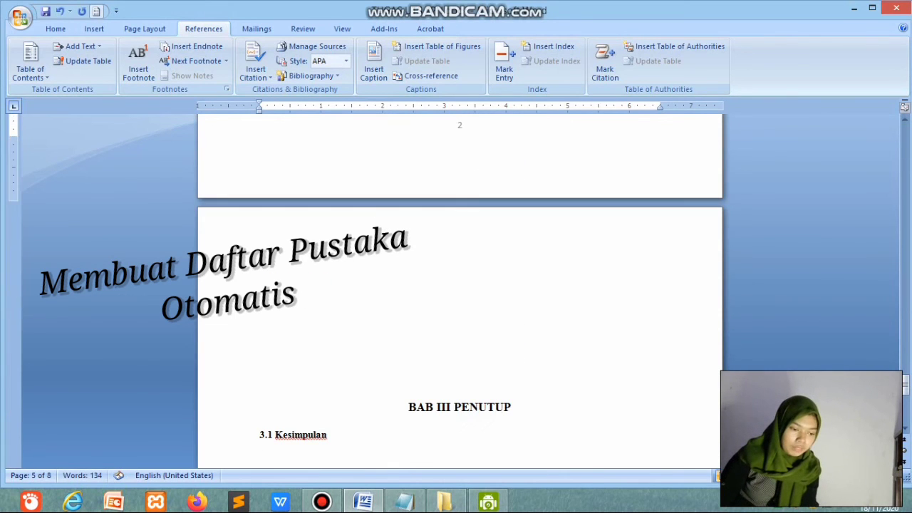